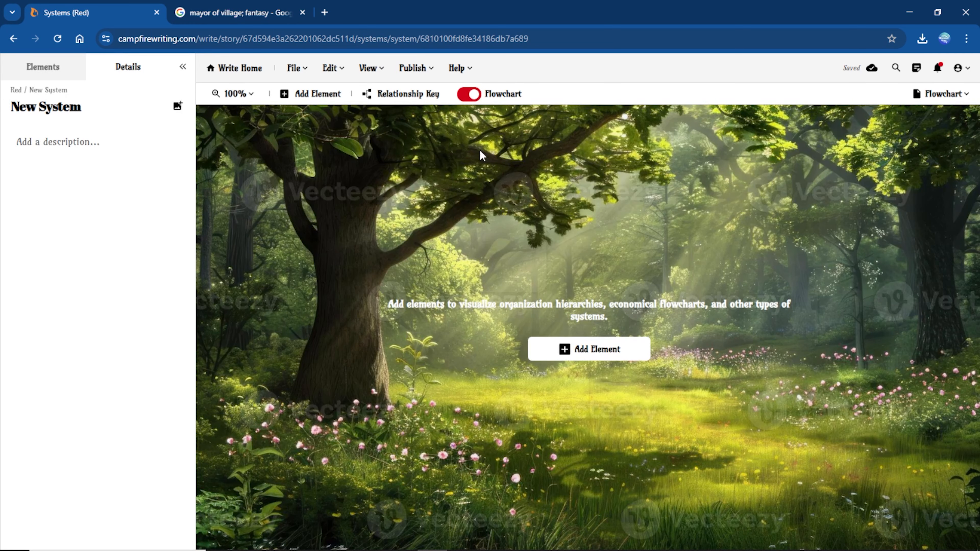
Step: In the new system's overview, set the System Type to Community and the Structure to Functional
left_click(471, 95)
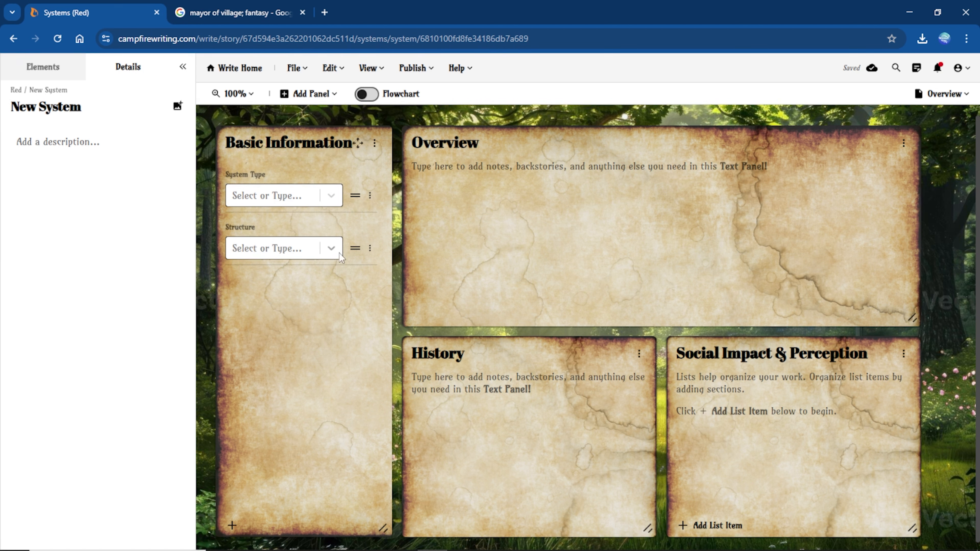
left_click(332, 195)
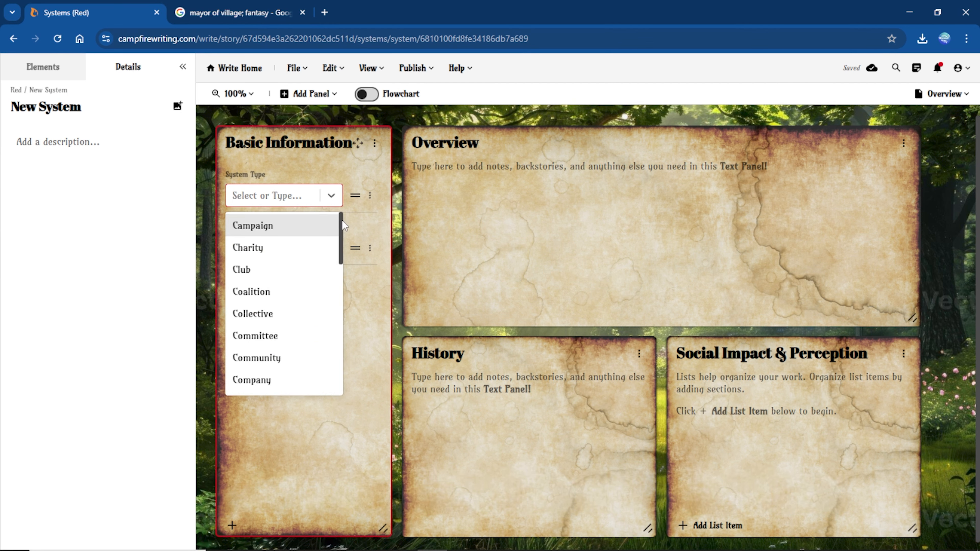
left_click(345, 226)
left_click(331, 196)
left_click_drag(340, 232, 330, 255)
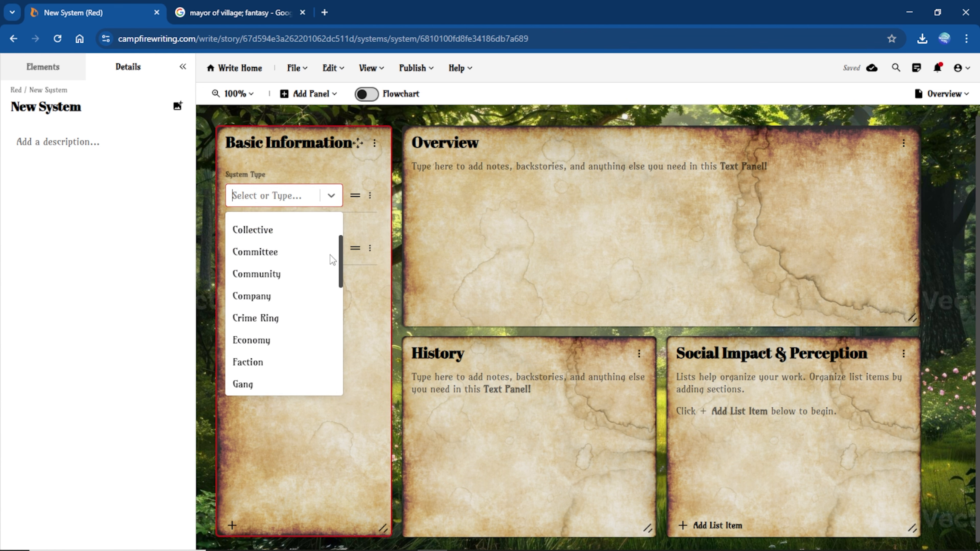
left_click(285, 273)
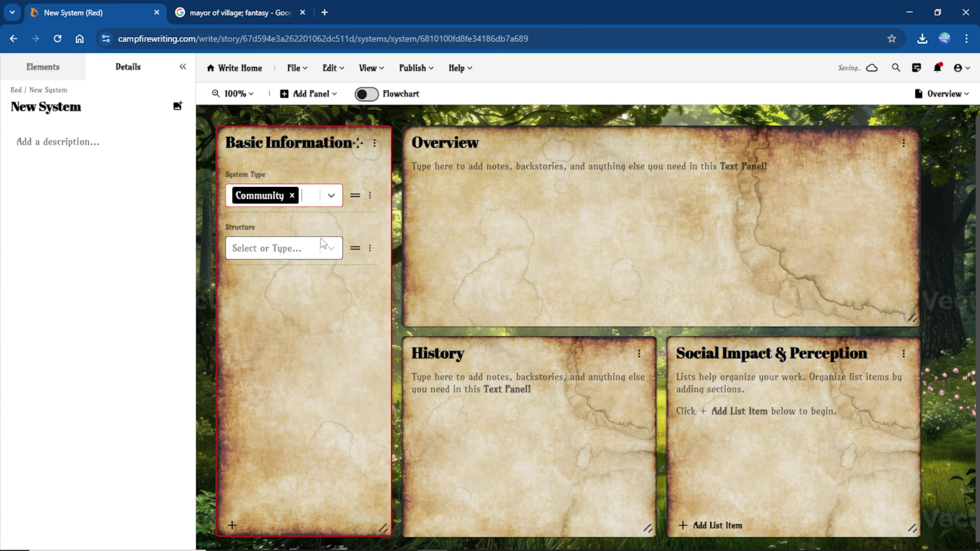
left_click(328, 247)
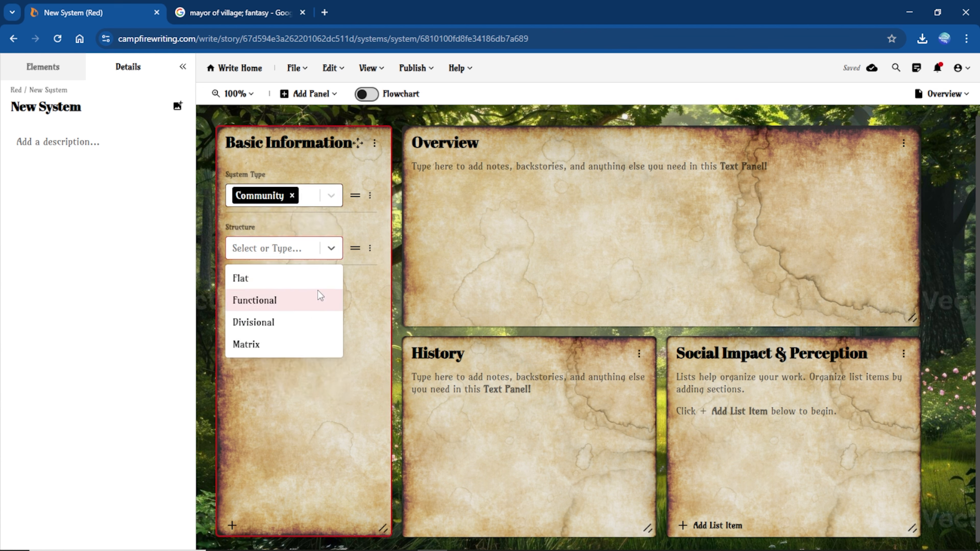
left_click(315, 306)
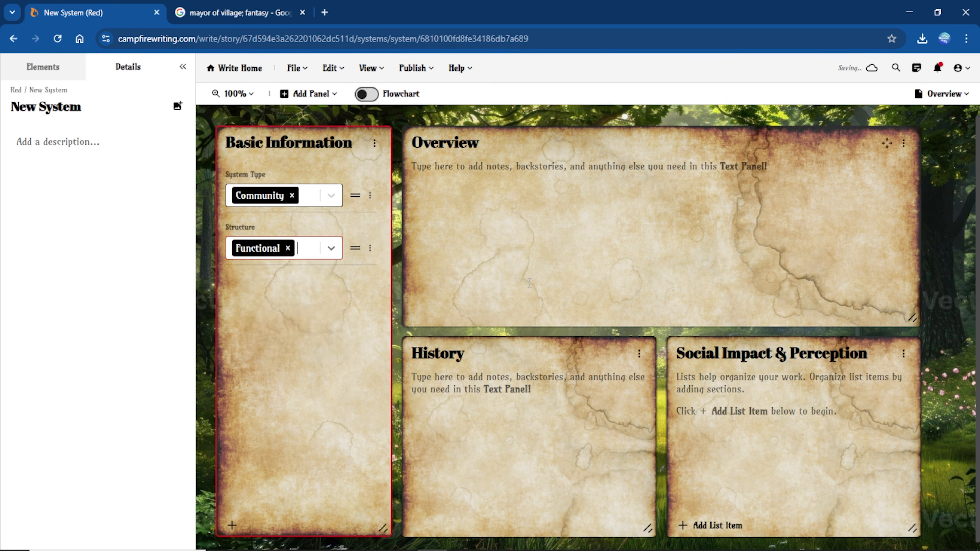
left_click(538, 212)
left_click(540, 433)
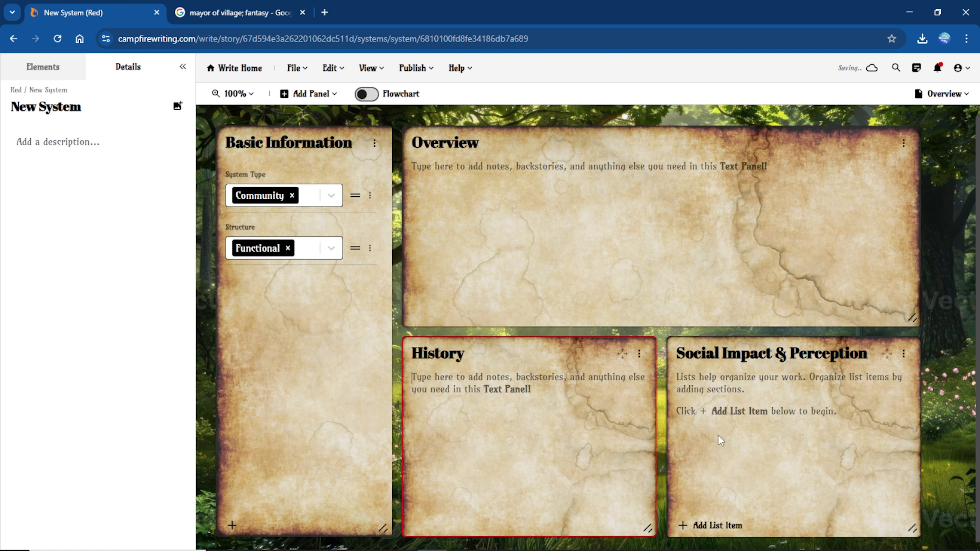
left_click(735, 433)
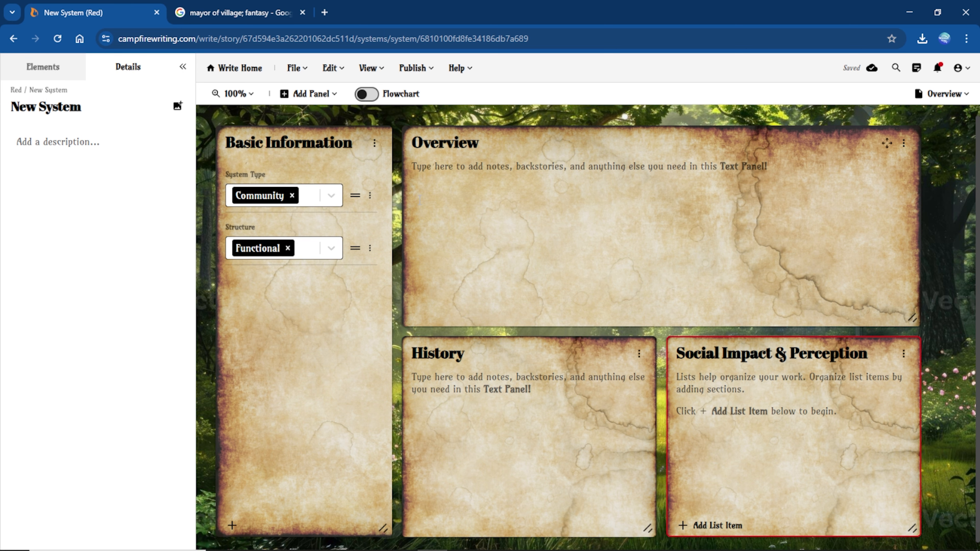
Step: Return to the system's flowchart and add the existing Evermore location as its first element
left_click(365, 101)
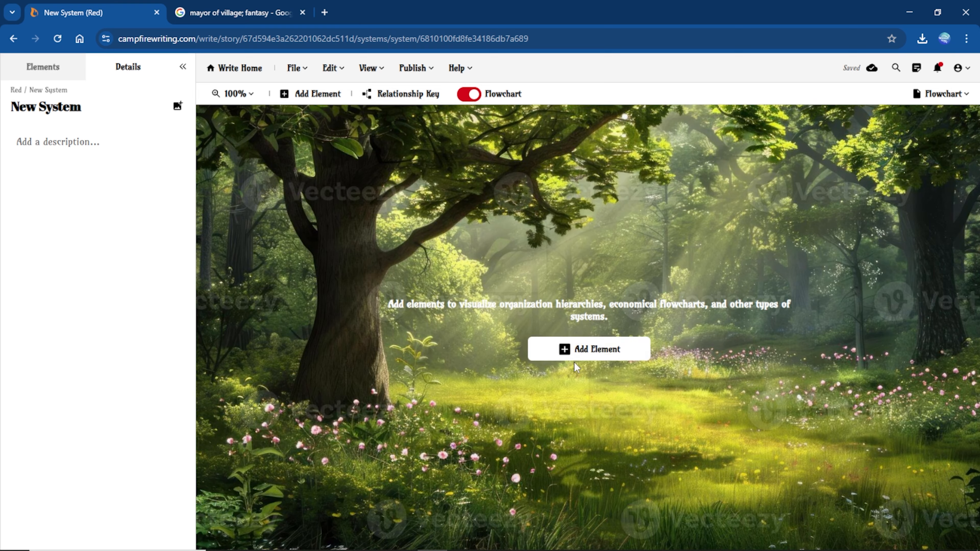
left_click(567, 350)
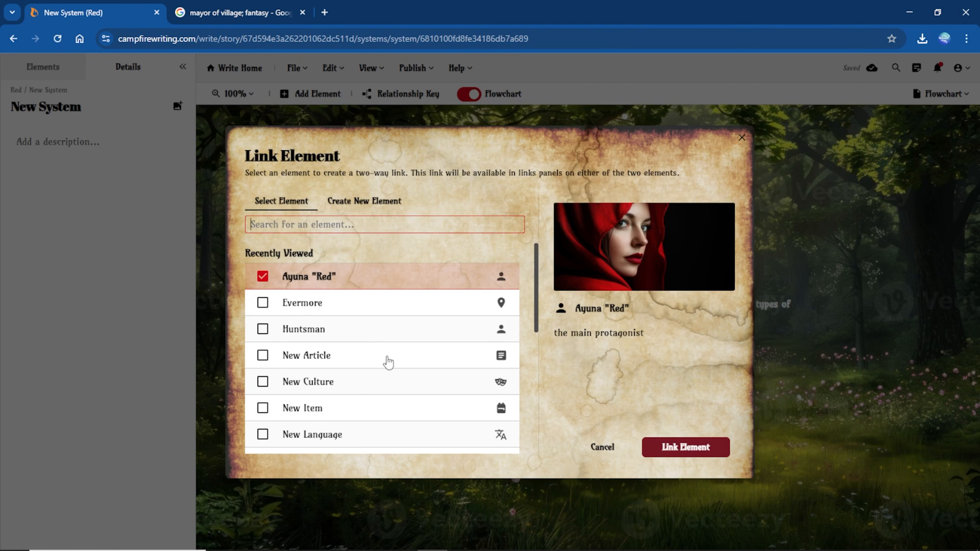
scroll(385, 361, "down", 3)
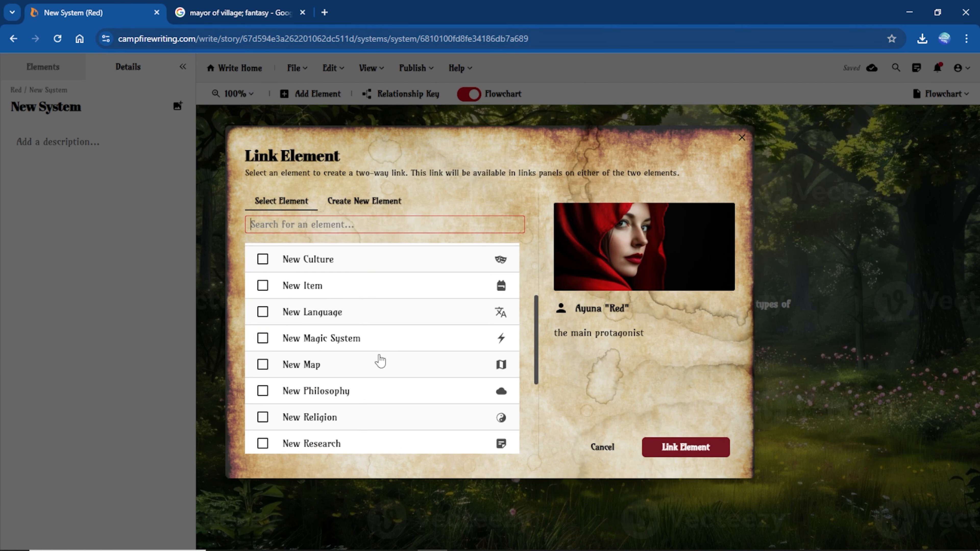
scroll(380, 360, "down", 4)
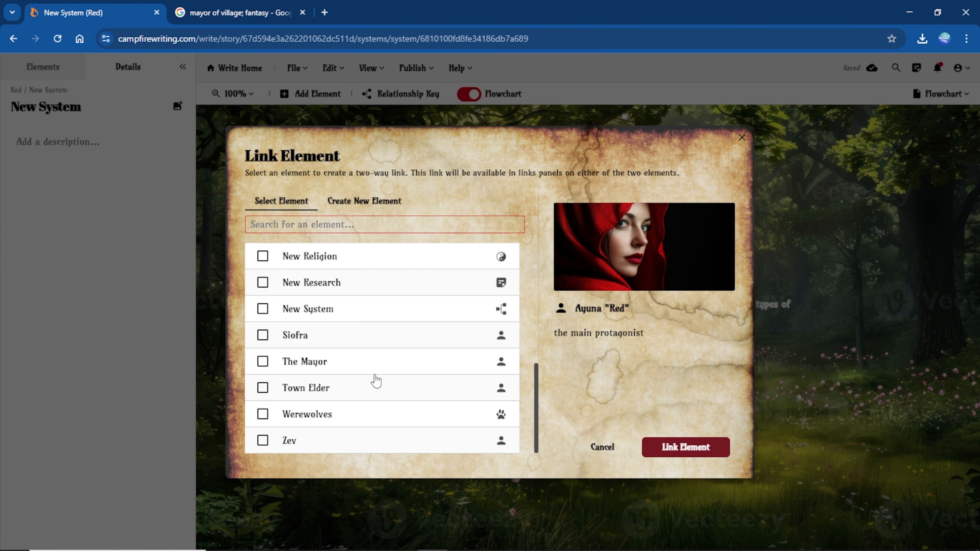
scroll(377, 376, "up", 7)
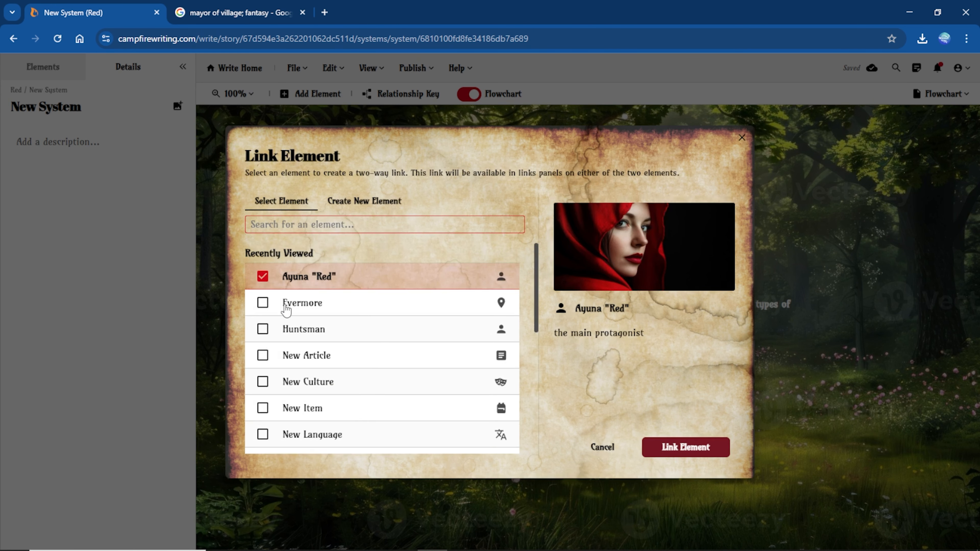
left_click(263, 304)
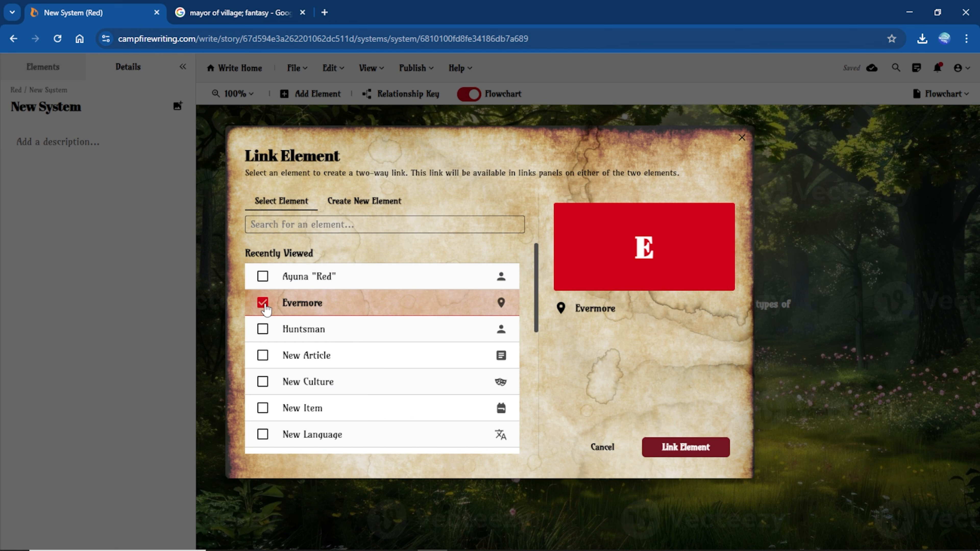
left_click(674, 448)
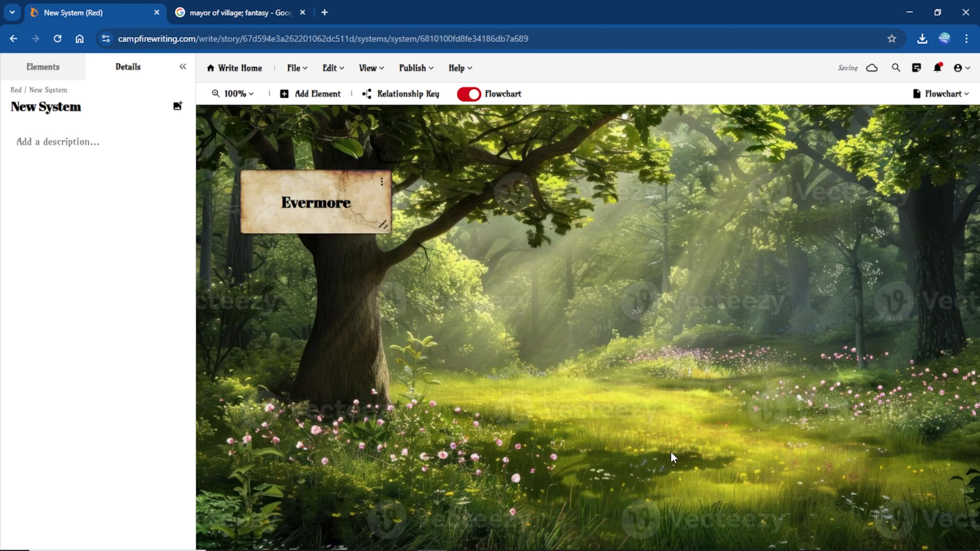
Step: Make the Evermore card narrower and taller, and move it to the far right side of the flowchart canvas
left_click_drag(383, 225, 362, 253)
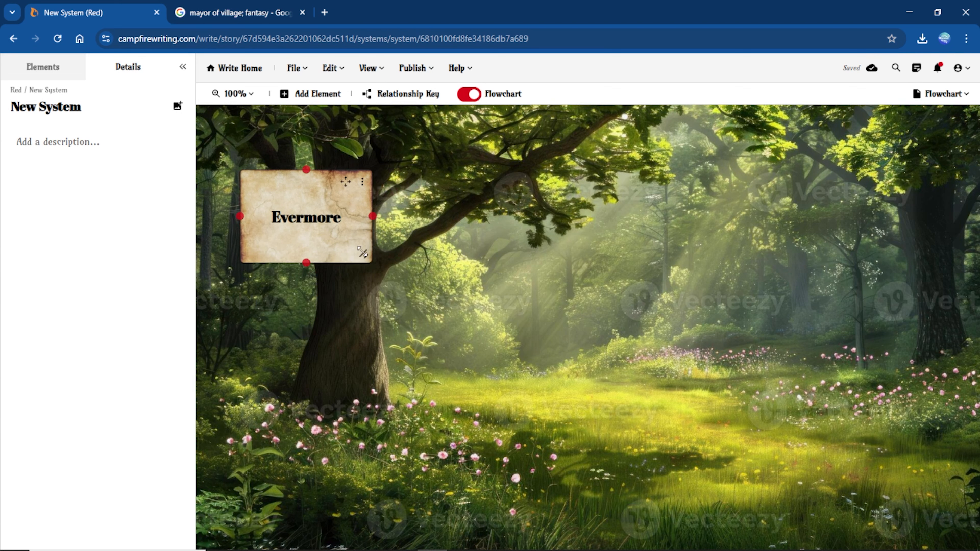
left_click_drag(346, 182, 855, 202)
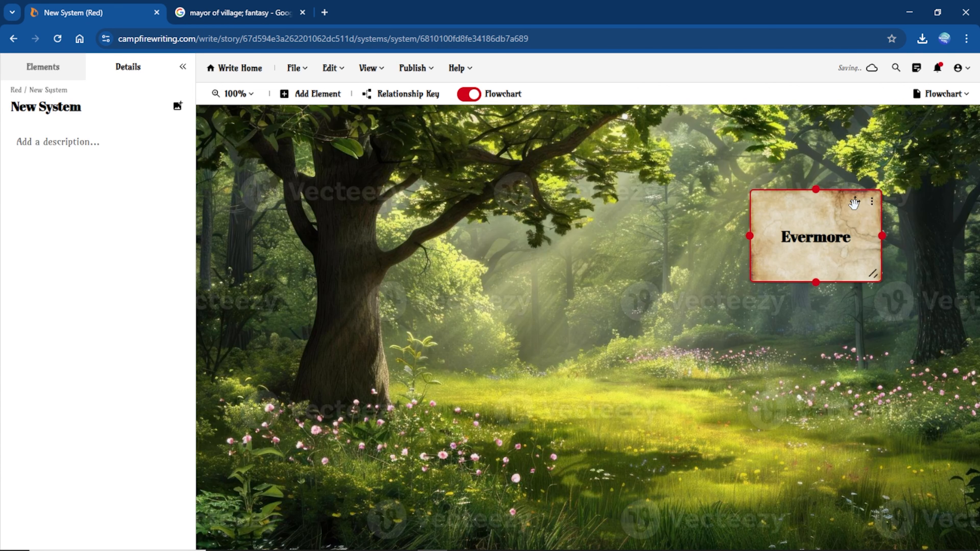
left_click_drag(854, 204, 667, 153)
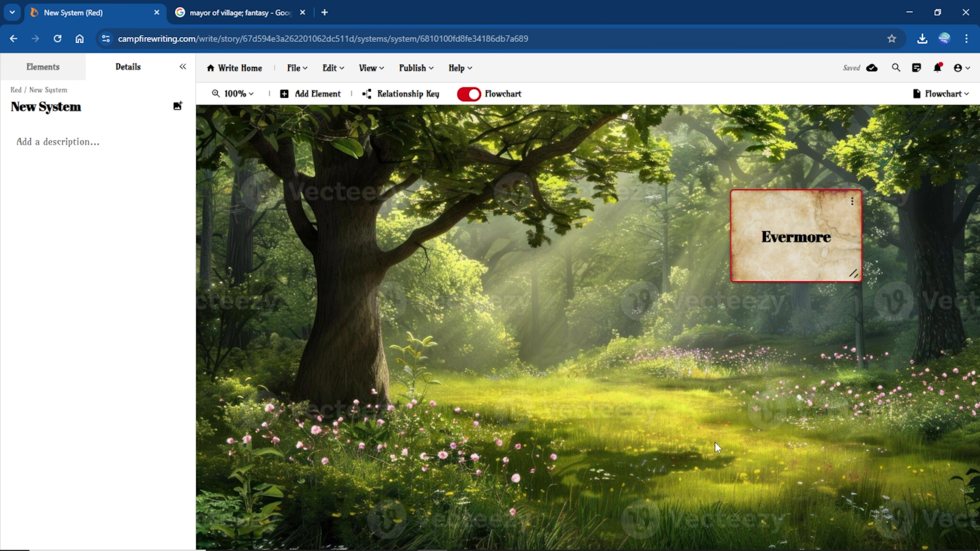
Step: Add the Ayuna "Red" character to the flowchart and place its card to the left of Evermore
left_click(299, 99)
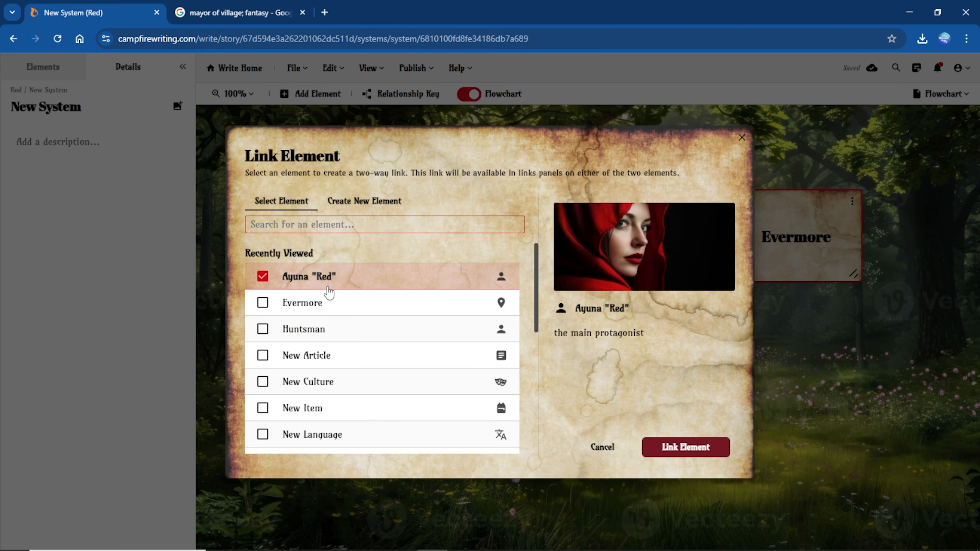
left_click(659, 447)
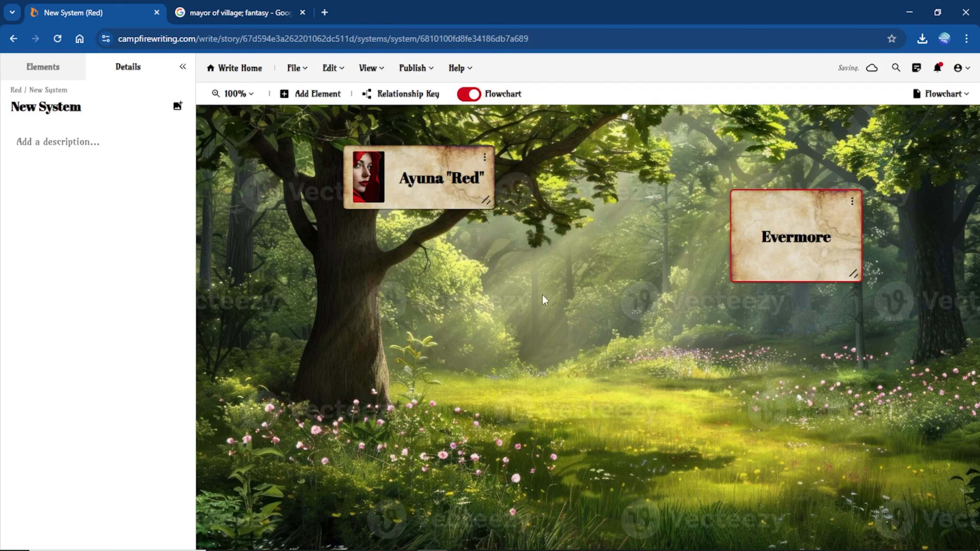
left_click_drag(469, 157, 592, 220)
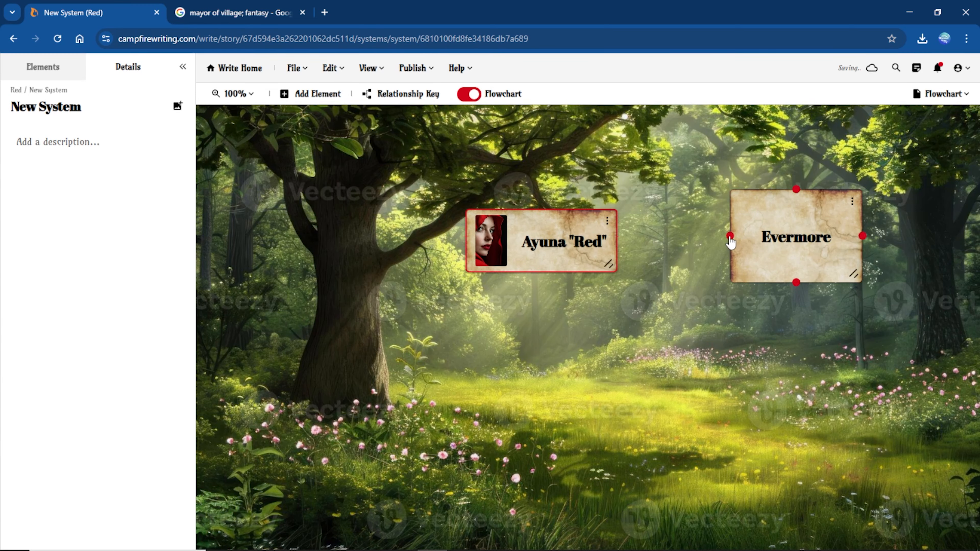
Step: Draw a connector from Evermore's left side to the Ayuna "Red" card and give it a dotted line style
left_click_drag(731, 236, 468, 249)
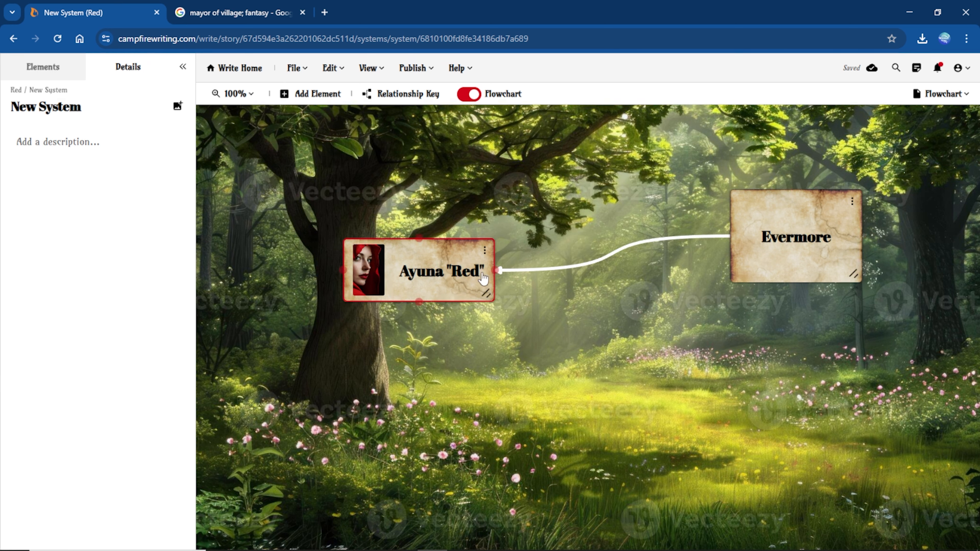
left_click(696, 238)
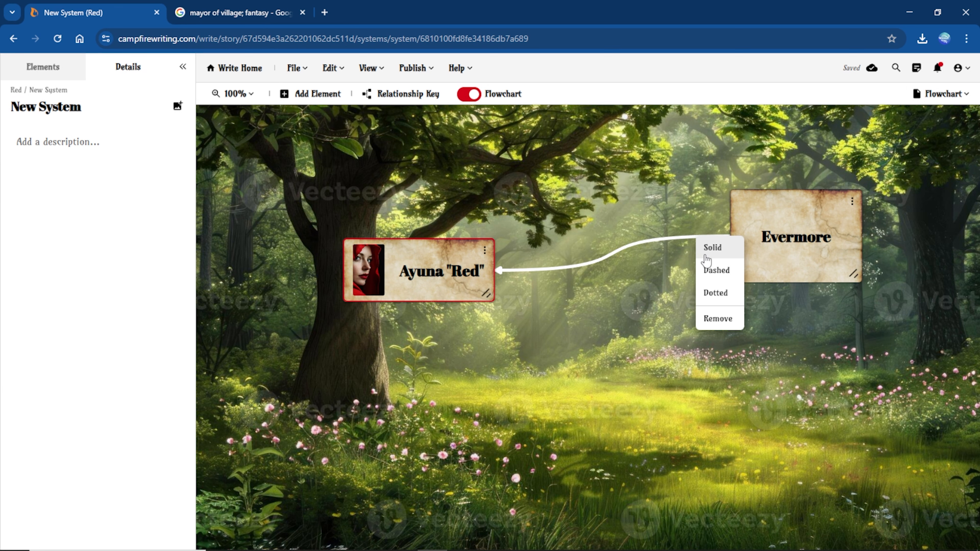
left_click(722, 271)
left_click(691, 239)
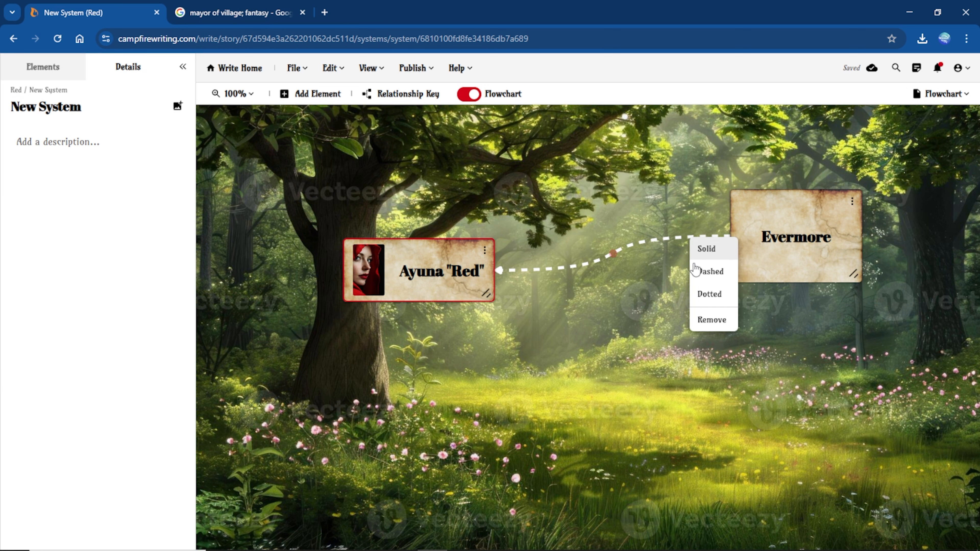
left_click(700, 290)
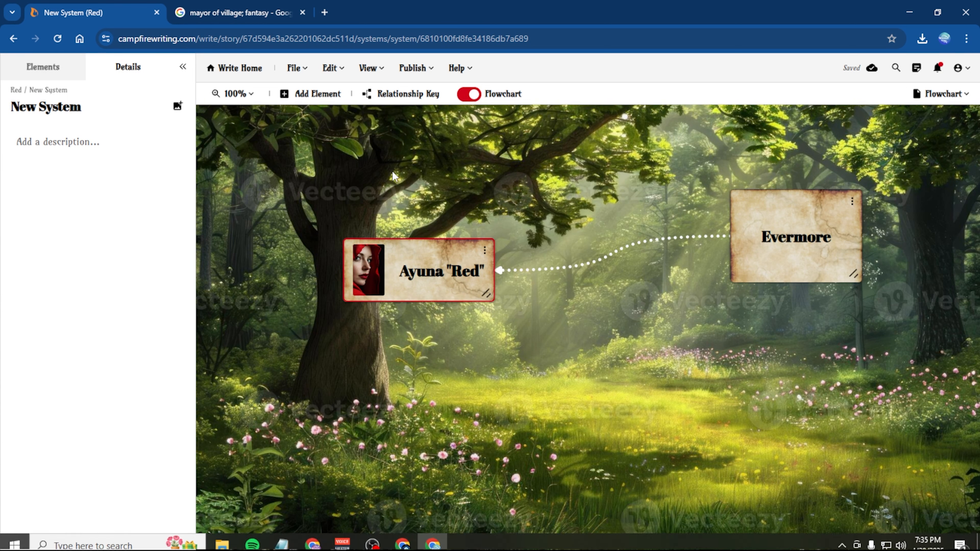
Step: Add a second color to the relationship color key and set it to blue, 4A90E2
left_click(401, 101)
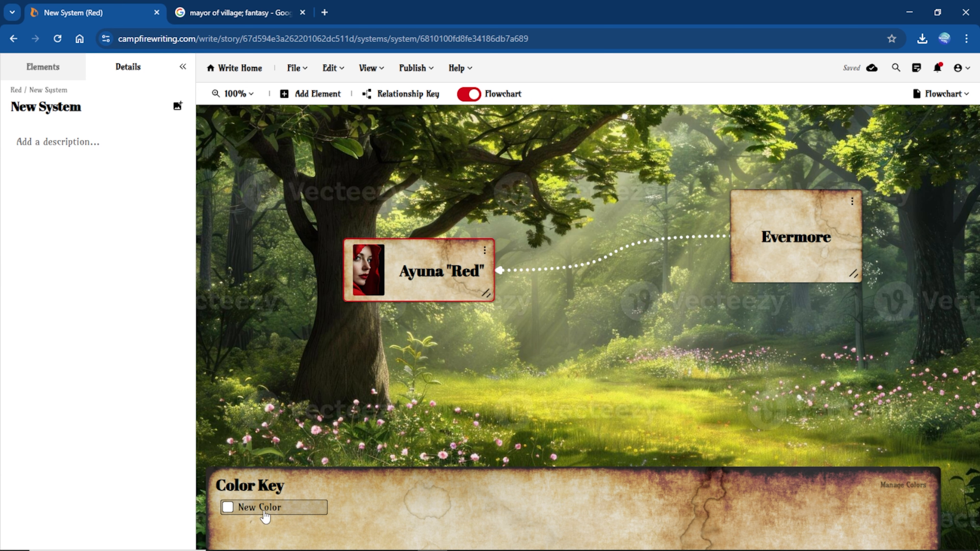
left_click(893, 487)
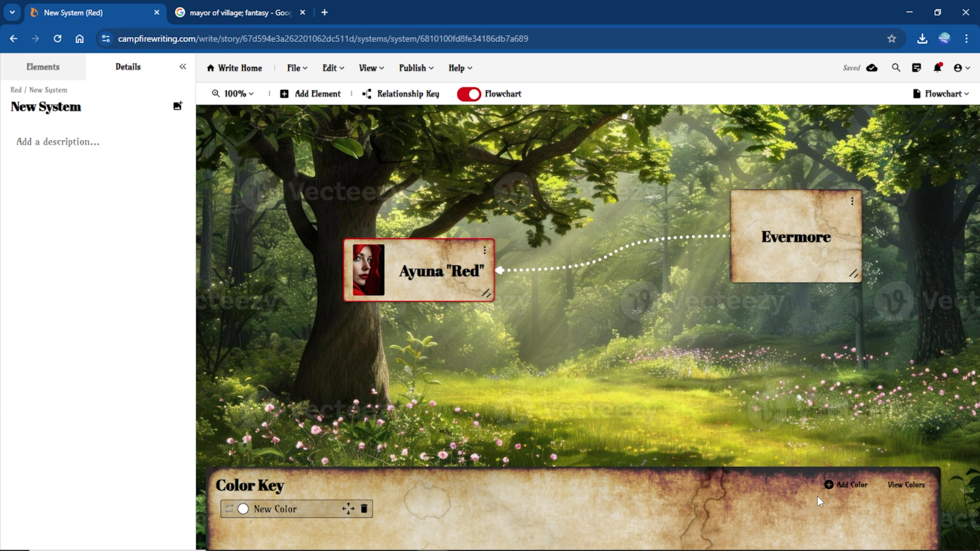
left_click(833, 491)
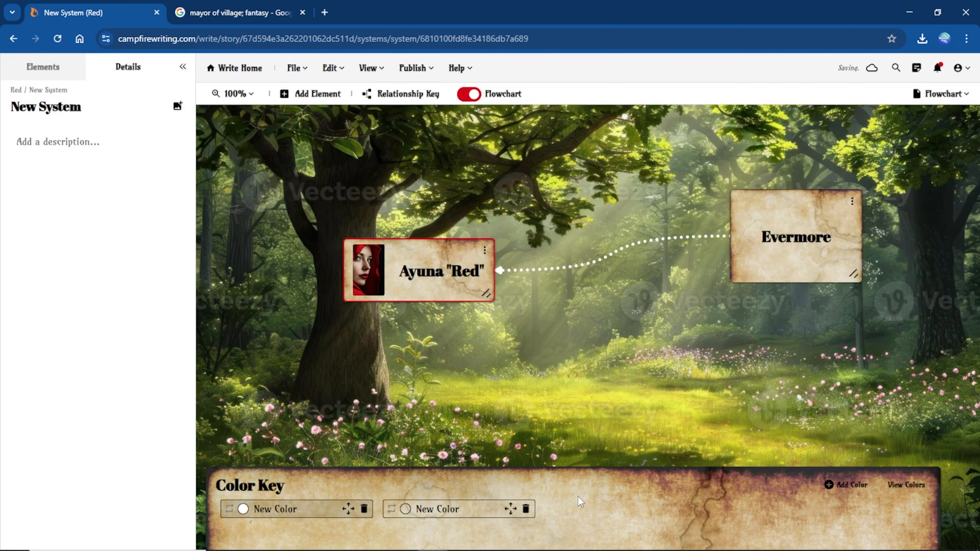
left_click(406, 510)
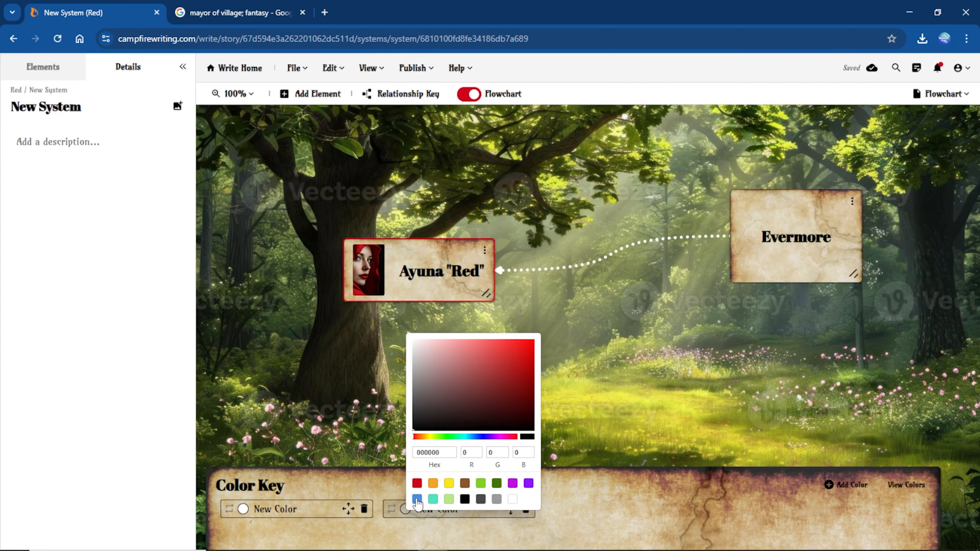
left_click(417, 499)
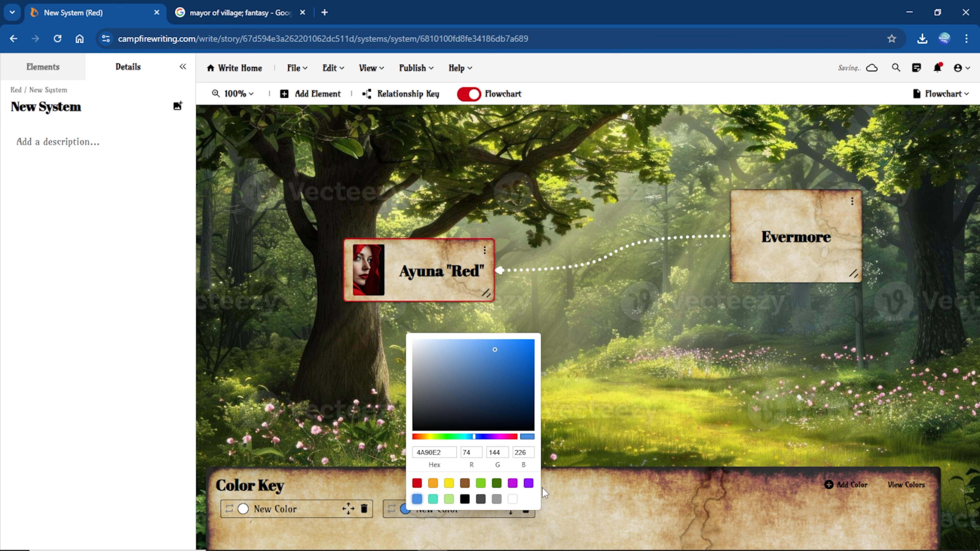
left_click(556, 519)
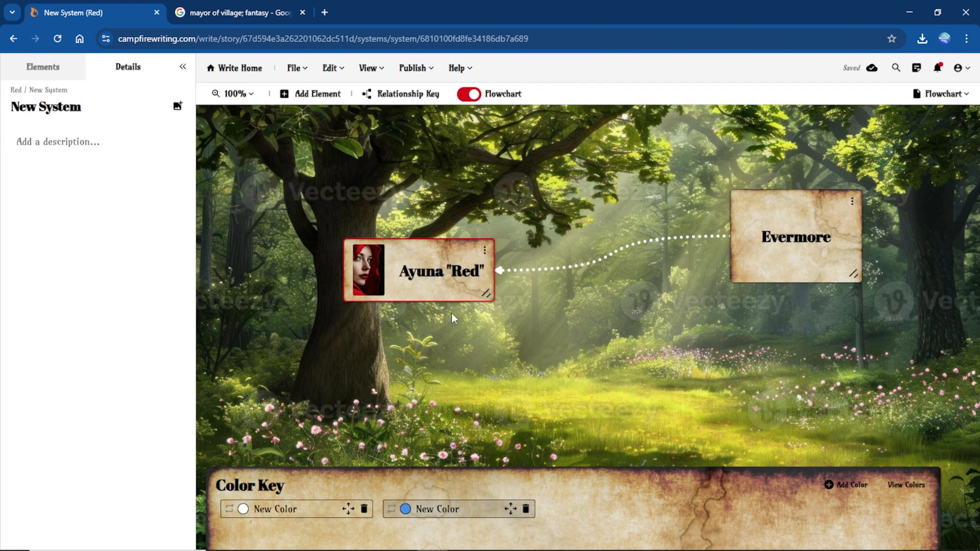
Step: Connect the bottom of the Ayuna "Red" card to the bottom of Evermore in blue and make the connector solid
left_click_drag(418, 302, 797, 287)
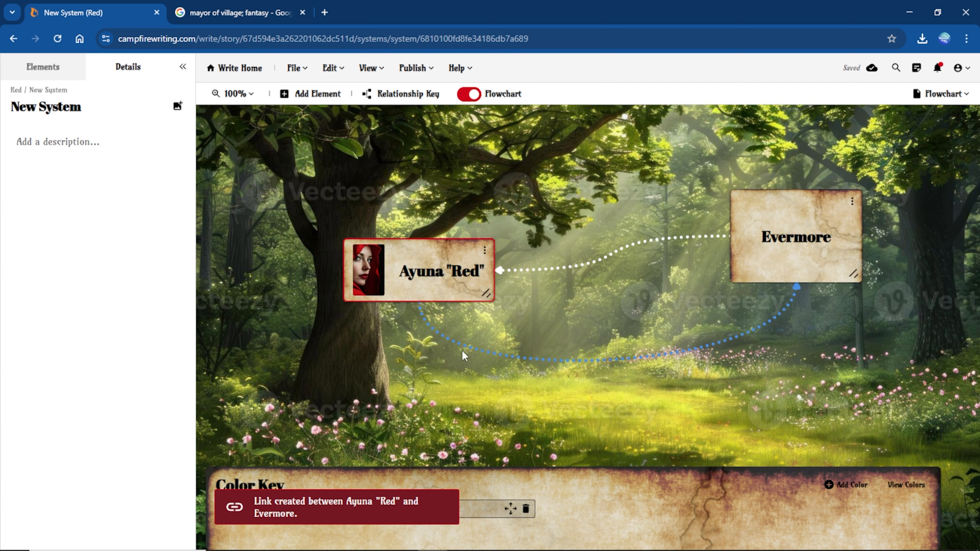
mouse_move(610, 362)
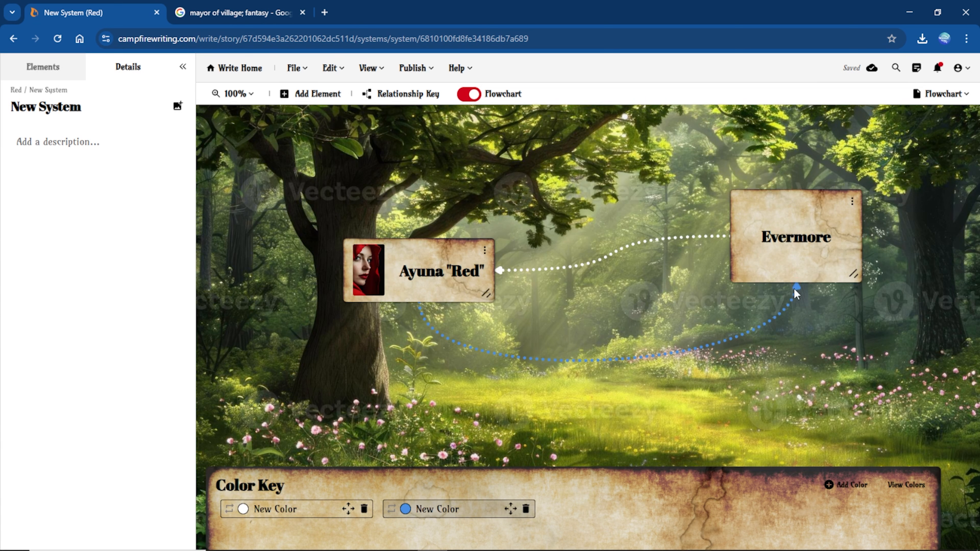
left_click(796, 296)
left_click(804, 305)
Step: Rename the blue entry in the color key as Friend
left_click_drag(461, 509, 420, 509)
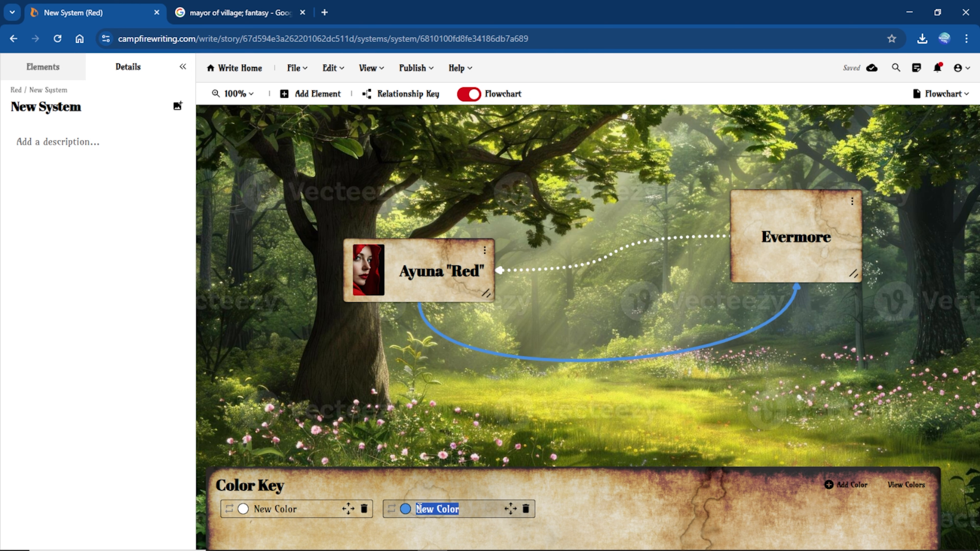
type("Friend")
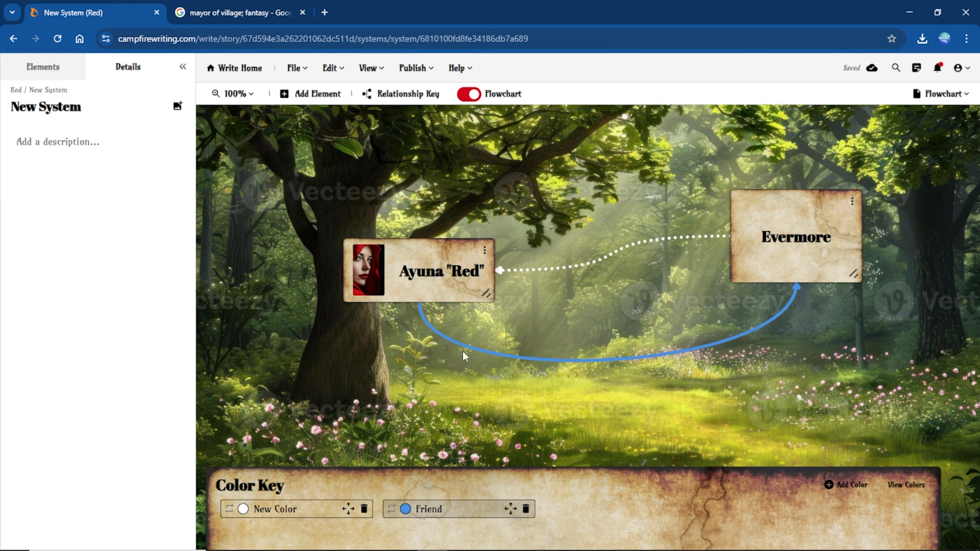
Step: Remove the blue connector between Ayuna "Red" and Evermore, and move the Ayuna "Red" card up and farther from Evermore
left_click(619, 362)
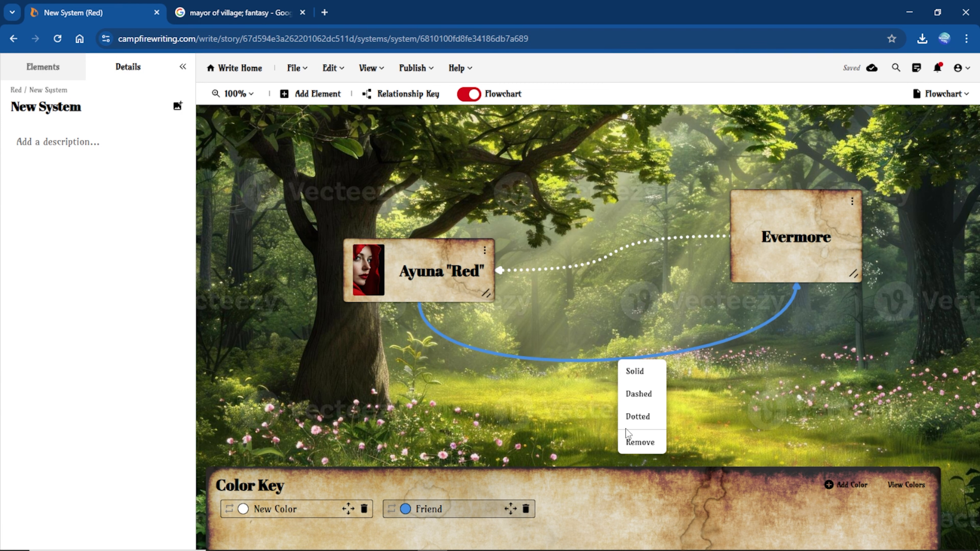
left_click(632, 442)
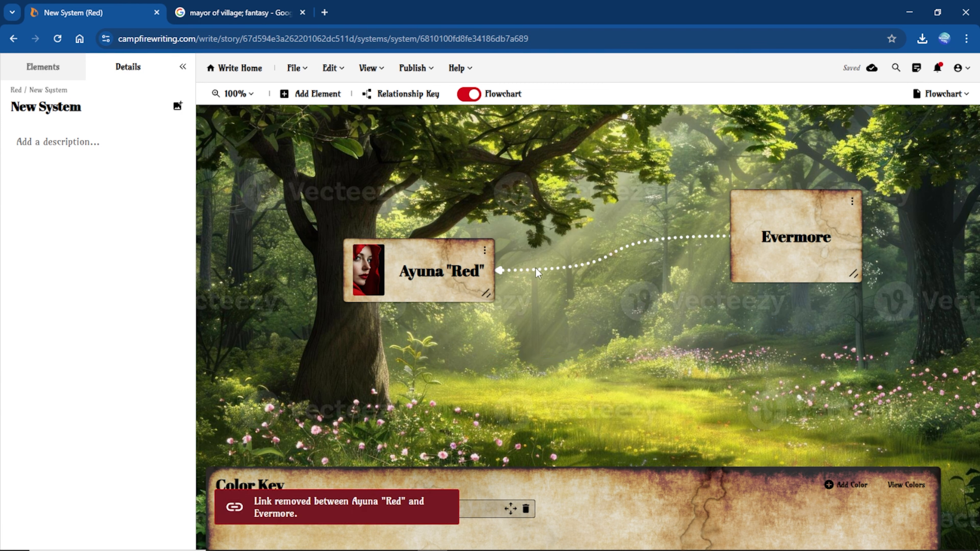
left_click_drag(463, 253, 365, 189)
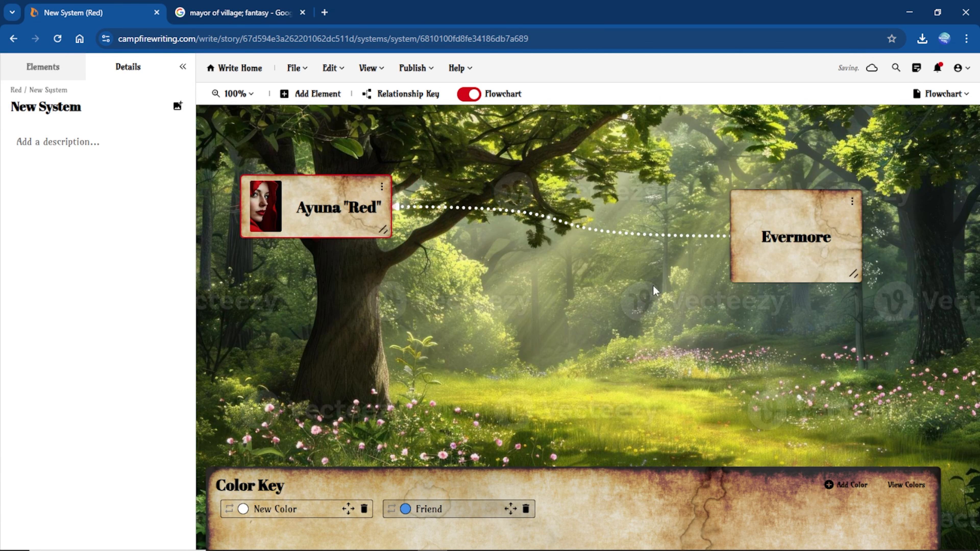
Step: Add the existing characters Huntsman, The Mayor, Town Elder and Zev to the flowchart as linked elements
left_click(287, 94)
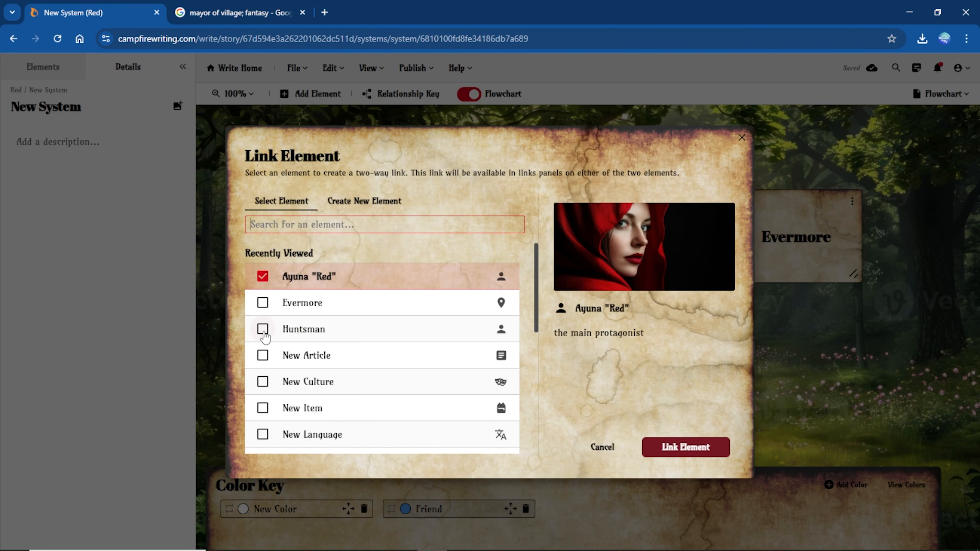
left_click(263, 330)
scroll(290, 366, "down", 3)
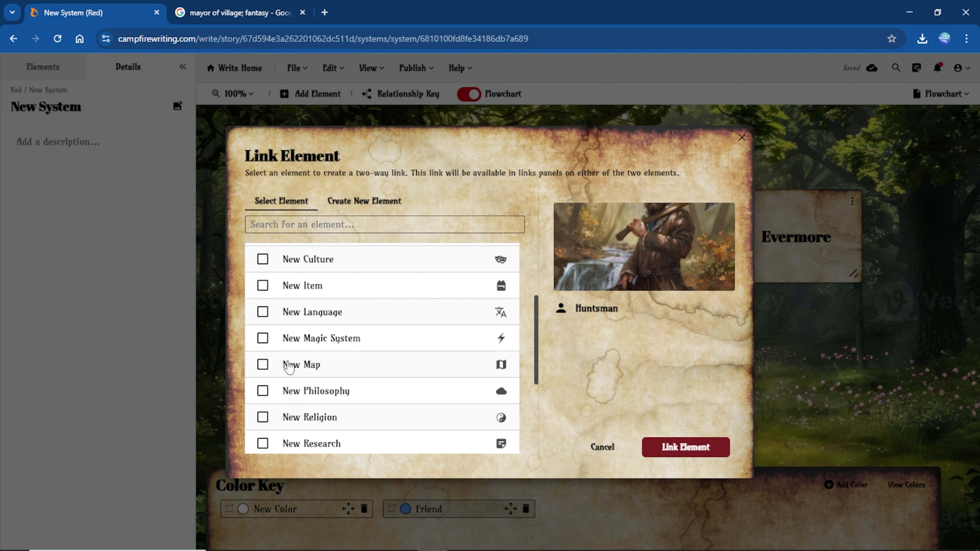
scroll(287, 367, "down", 5)
left_click(264, 363)
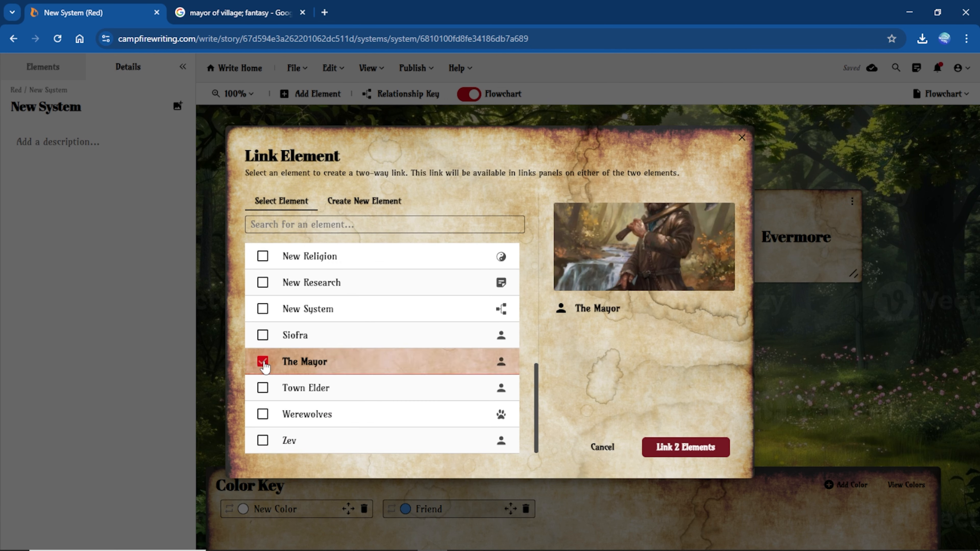
left_click(263, 389)
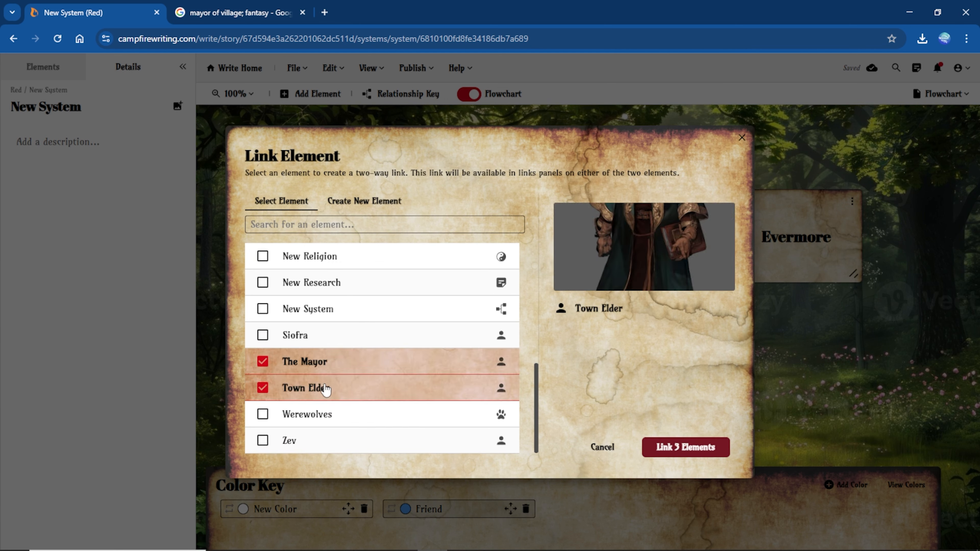
left_click(263, 441)
scroll(332, 409, "up", 6)
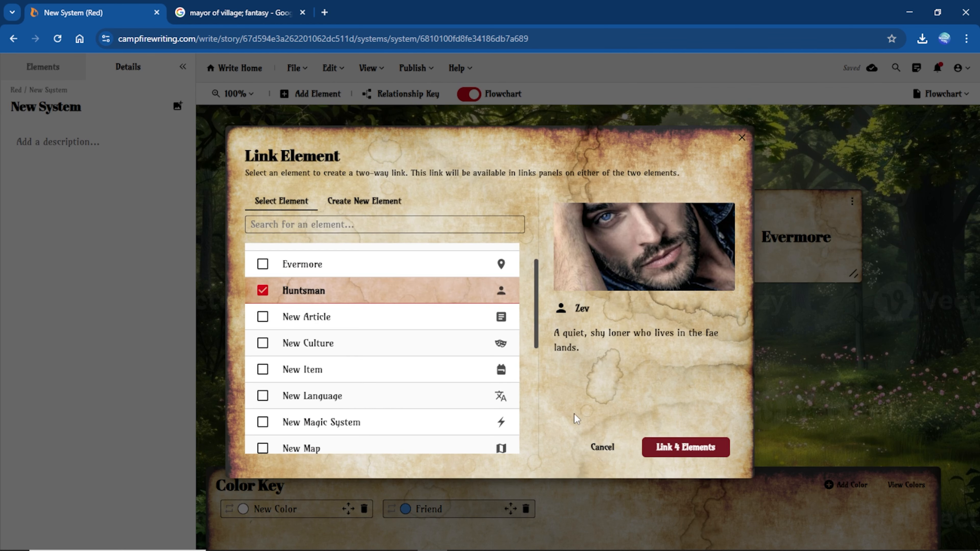
left_click(671, 448)
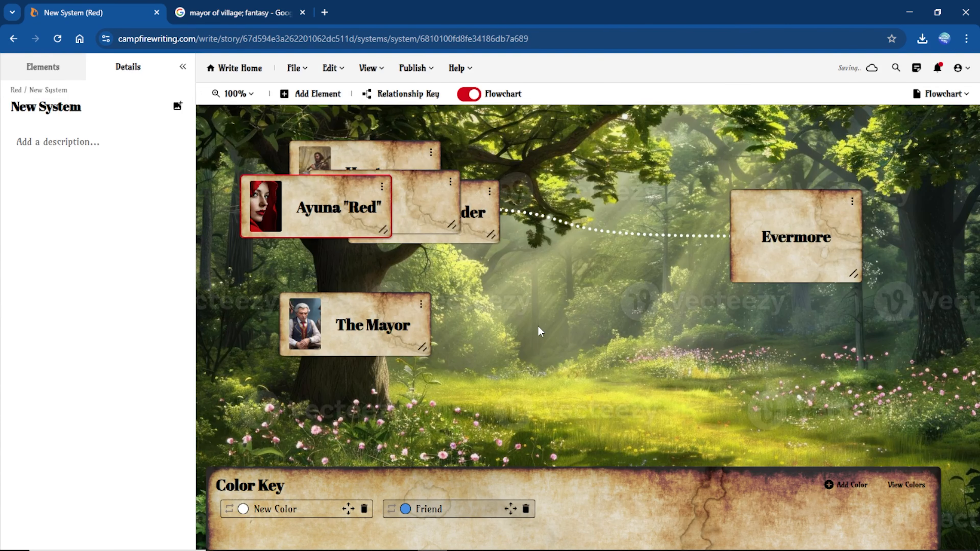
Step: Separate the stacked Zev, Town Elder and Huntsman cards so that none overlaps another card
left_click_drag(428, 177, 503, 396)
left_click_drag(468, 193, 580, 295)
left_click_drag(412, 152, 540, 140)
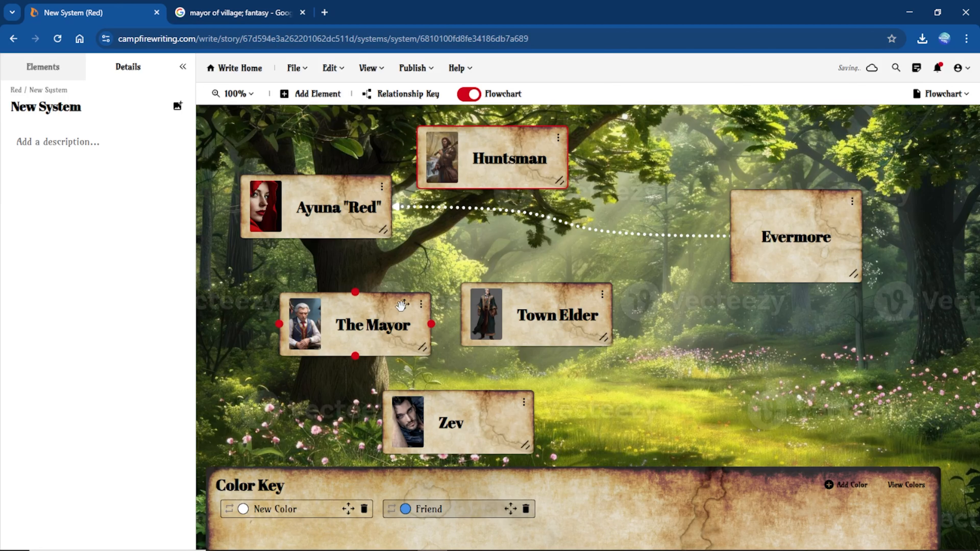
left_click_drag(503, 405, 409, 398)
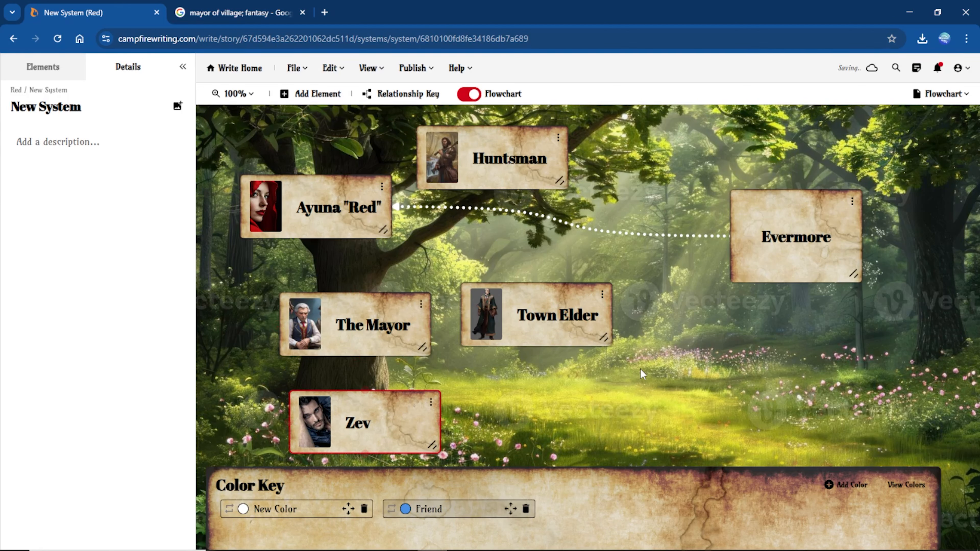
Step: Shift Evermore farther right and move Town Elder and The Mayor into the open area between it and the other characters
left_click_drag(841, 199, 903, 196)
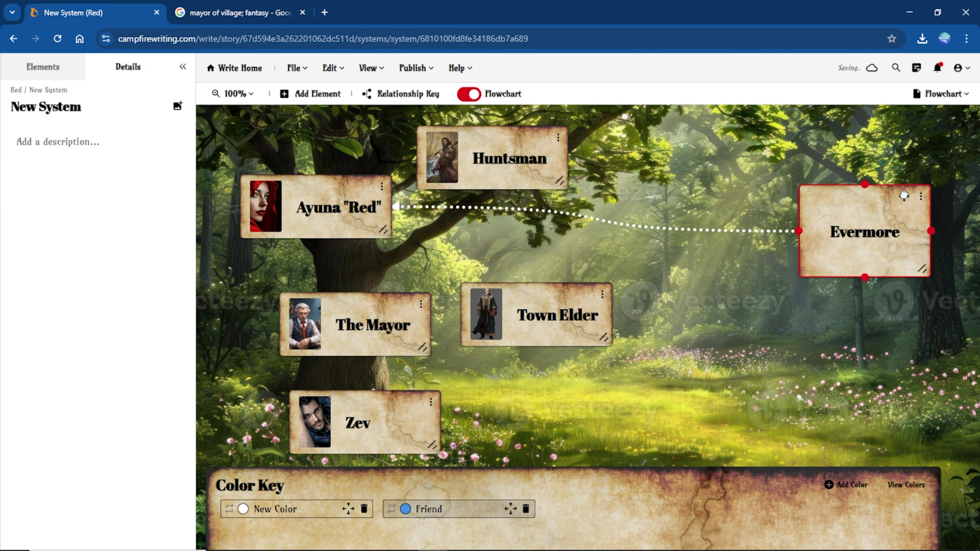
left_click_drag(587, 293, 761, 272)
left_click_drag(404, 302, 621, 357)
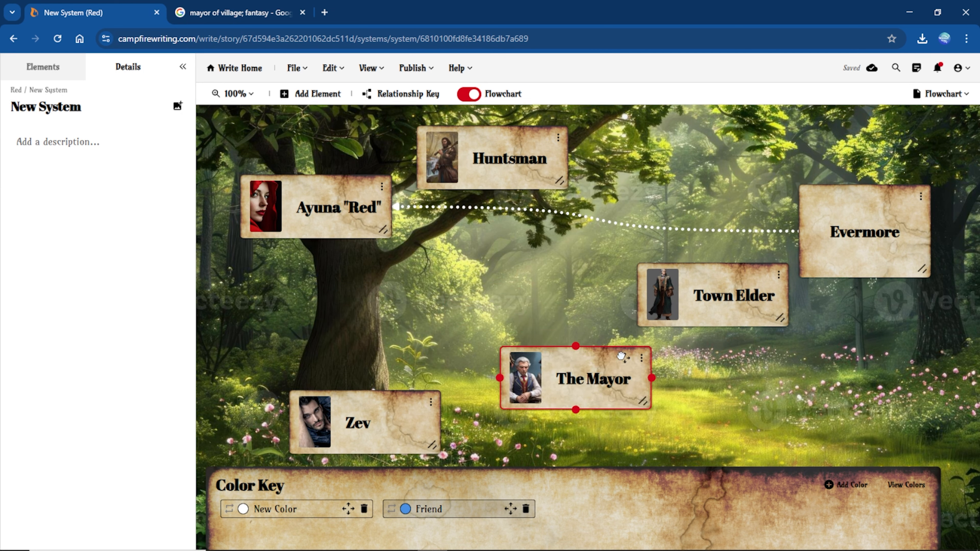
left_click(695, 302)
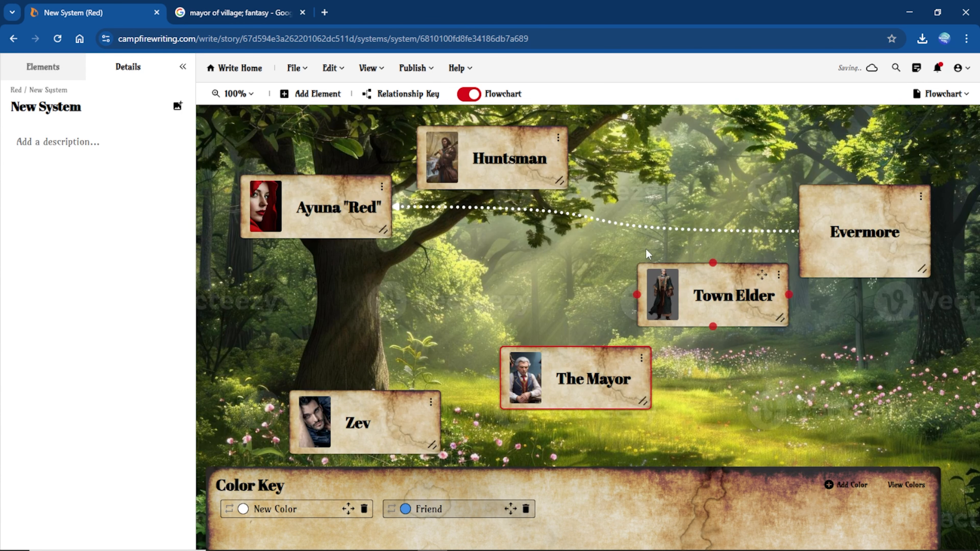
Step: Place the Zev card below Ayuna "Red" and the Huntsman card between Ayuna "Red" and Town Elder
left_click(541, 139)
left_click_drag(544, 140, 591, 135)
left_click(411, 403)
left_click_drag(411, 402, 358, 320)
left_click_drag(585, 140, 540, 254)
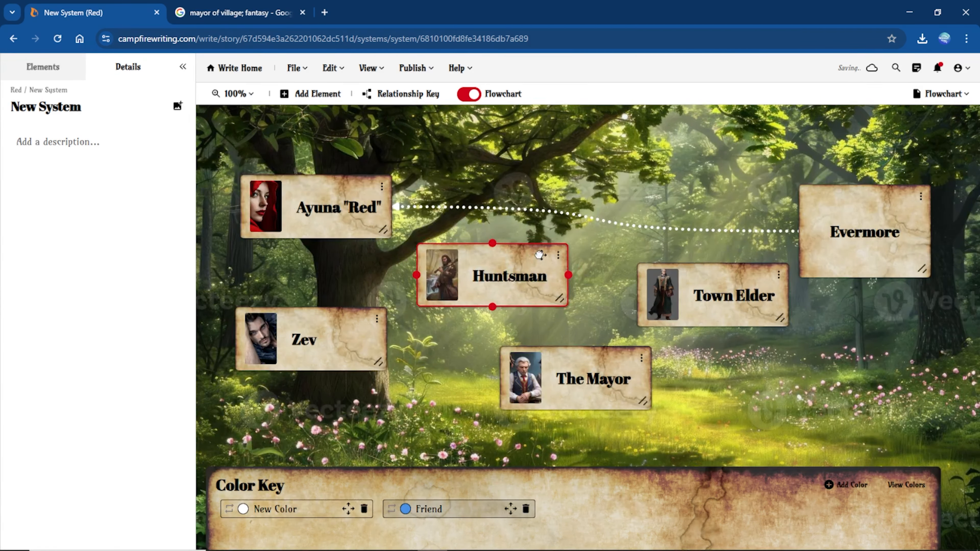
left_click_drag(357, 318, 366, 318)
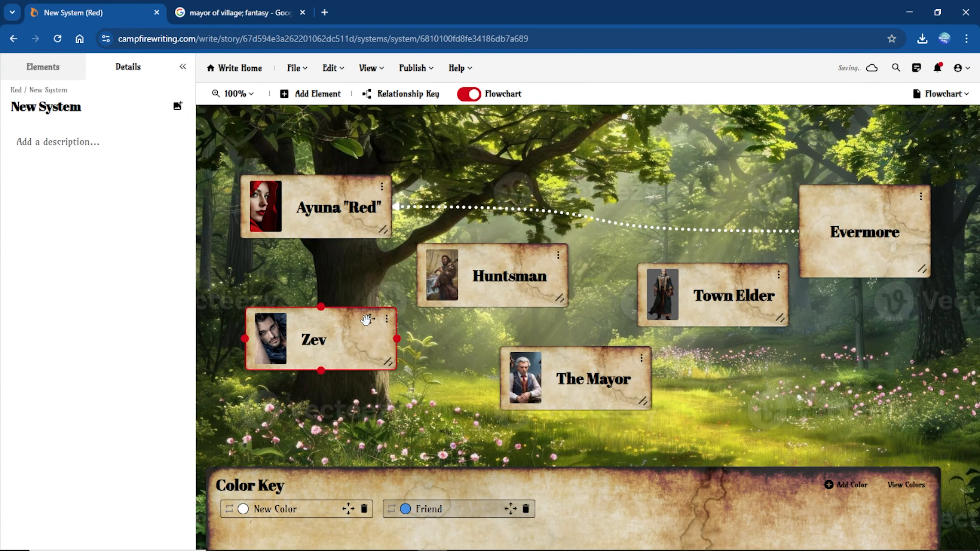
Step: Add a third color to the relationship color key and set it to a bright pinkish red
left_click(829, 486)
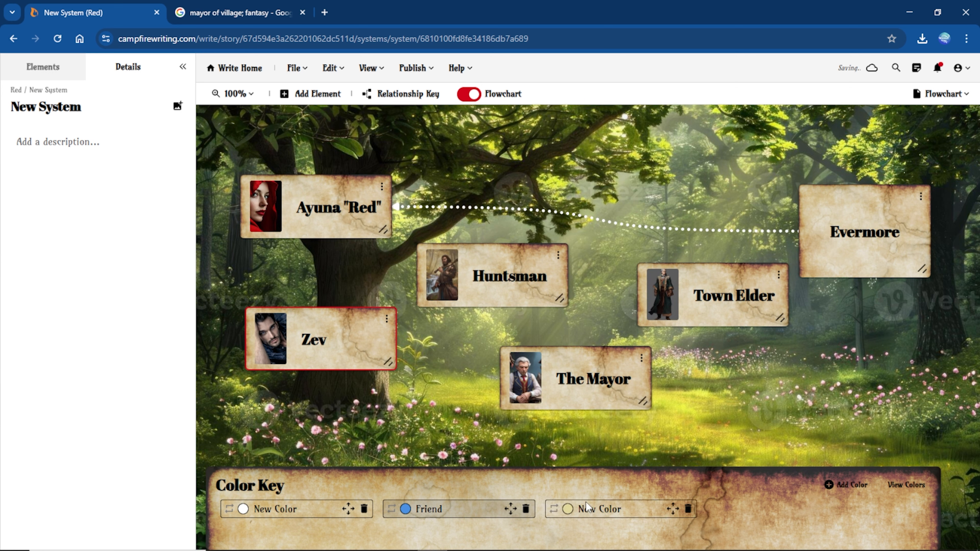
left_click(567, 510)
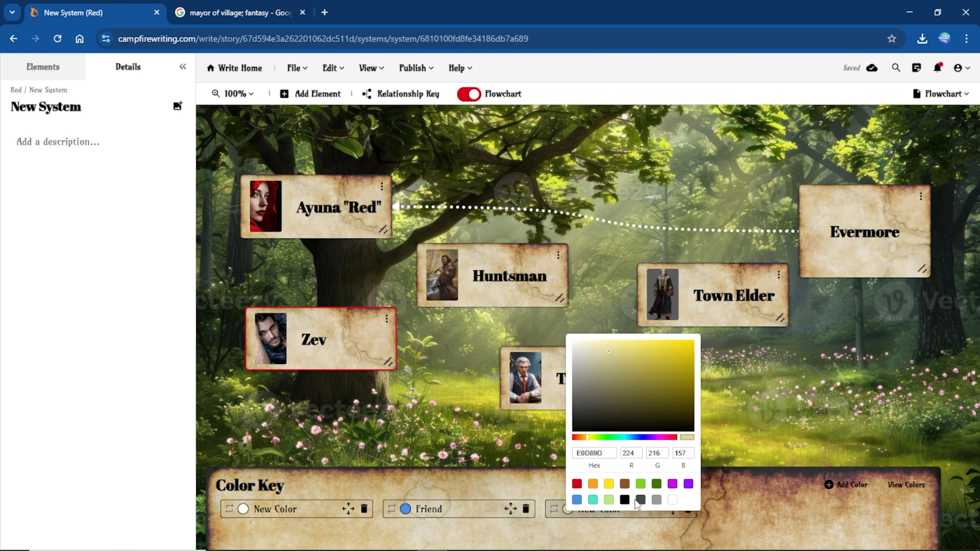
left_click(659, 438)
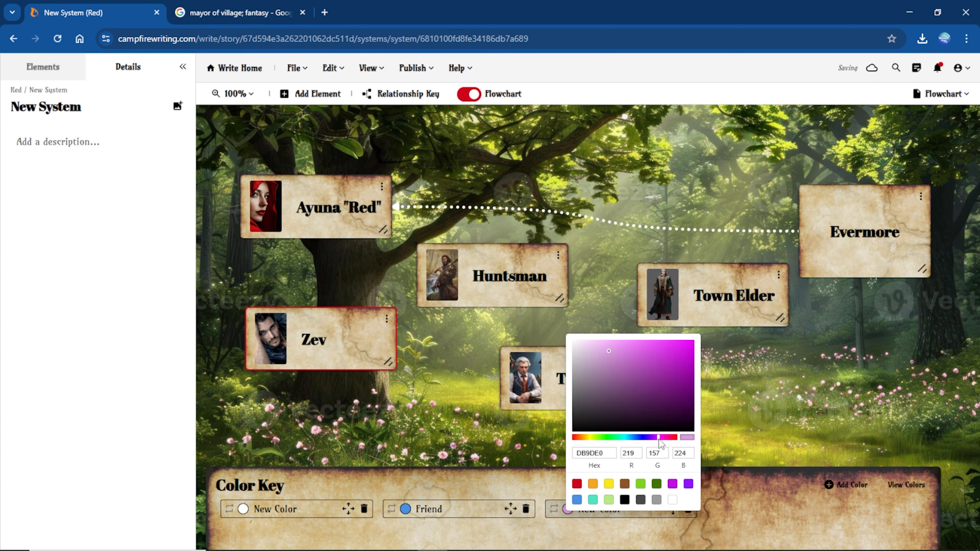
left_click(579, 438)
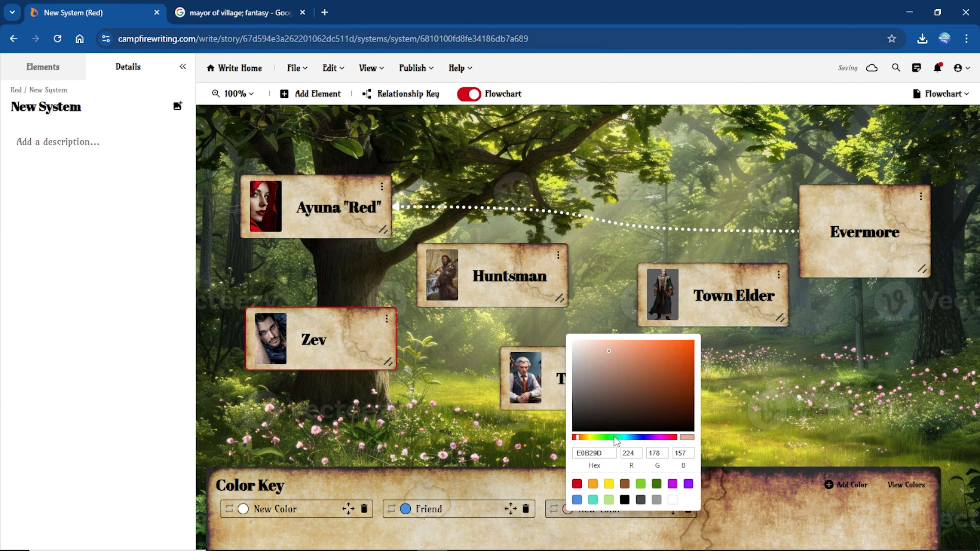
left_click(674, 439)
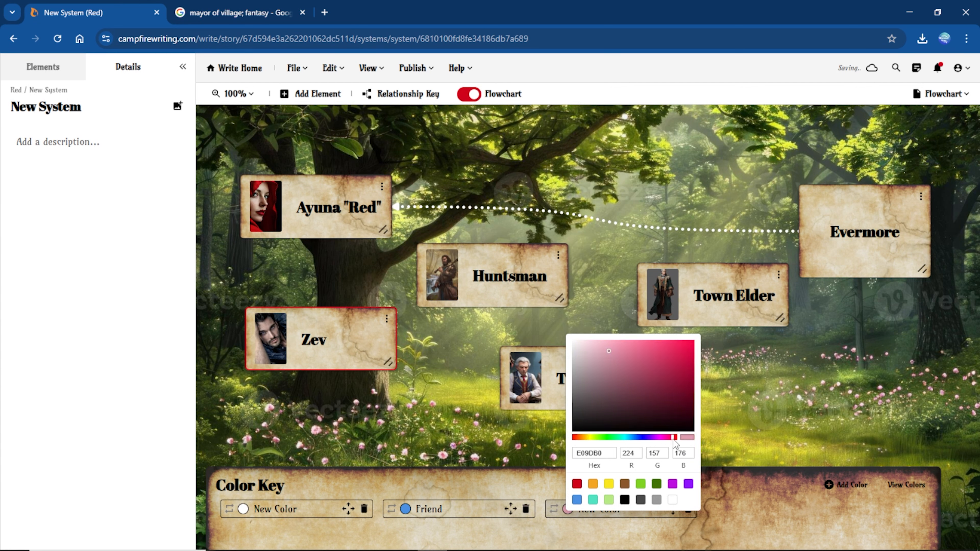
left_click(656, 347)
Step: Rename the pink entry in the color key as Love Interest
left_click(591, 519)
left_click_drag(624, 510, 587, 509)
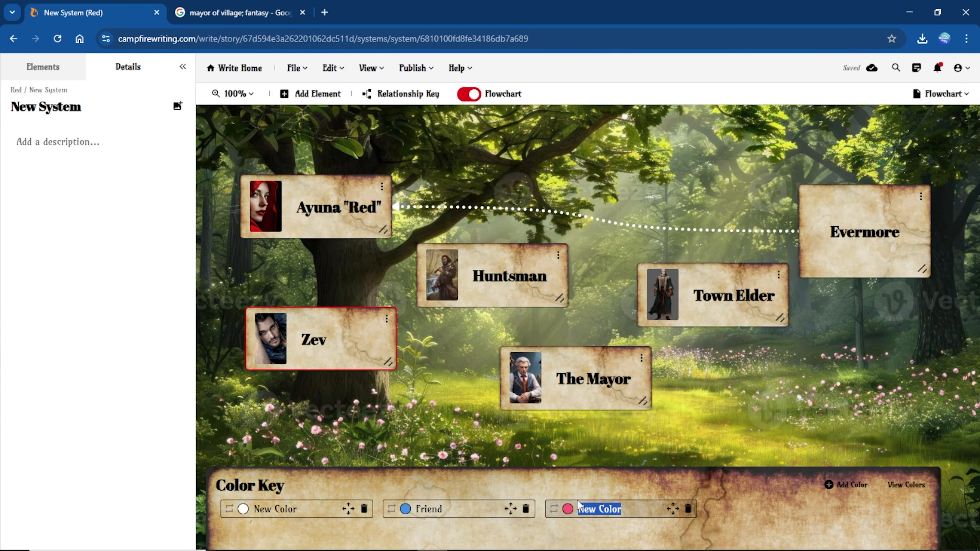
type("Love In")
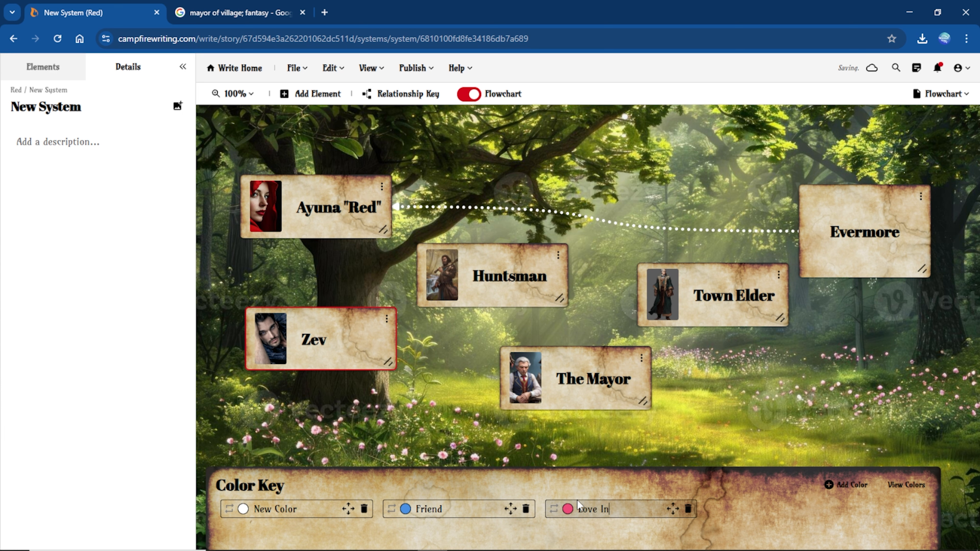
type("terest")
Step: Connect the bottom of Ayuna "Red" to the top of Zev in the Love Interest color, and space the Zev, Ayuna "Red" and Mayor cards farther apart
mouse_move(303, 230)
left_click_drag(316, 243, 317, 317)
left_click_drag(316, 239, 365, 394)
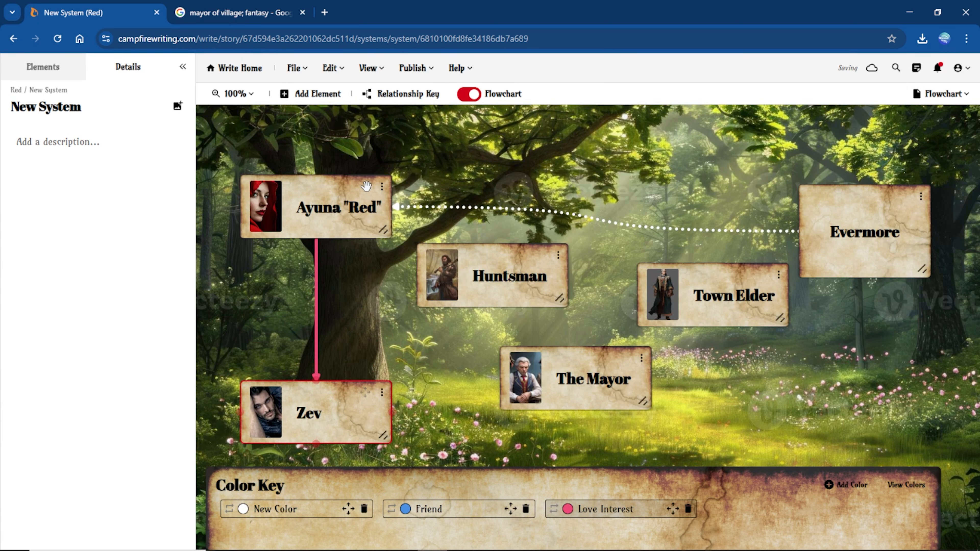
mouse_move(365, 189)
left_mouse_down()
mouse_move(339, 150)
mouse_move(349, 140)
mouse_move(363, 153)
mouse_move(363, 176)
left_mouse_up()
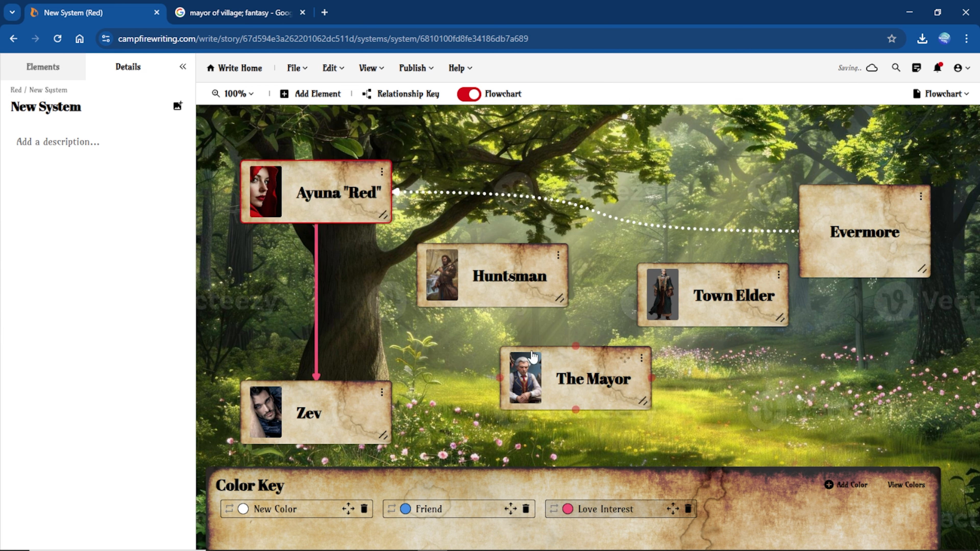
left_click_drag(624, 361, 654, 380)
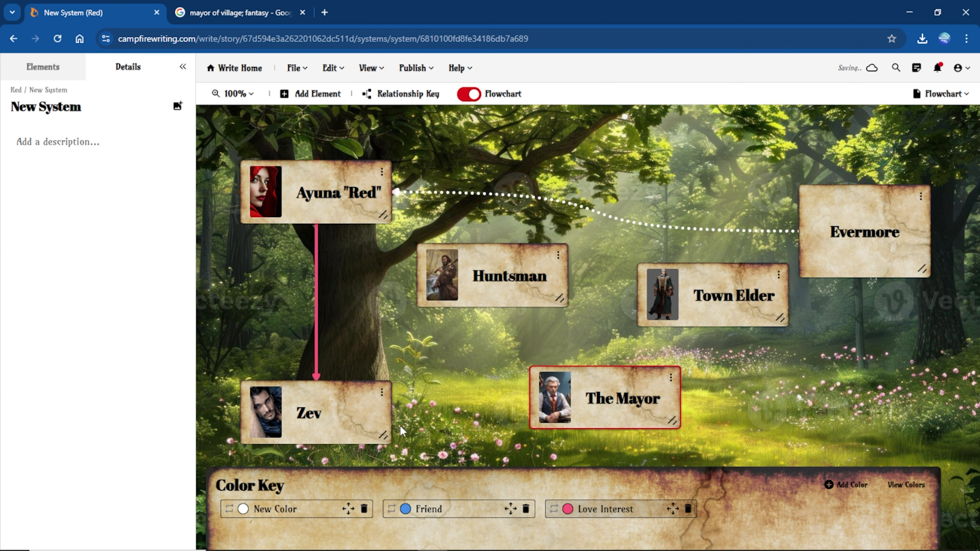
Step: In the Friend color, connect the top of Ayuna "Red" to the top of Huntsman, and the bottom of Huntsman to the top of The Mayor
left_click(471, 509)
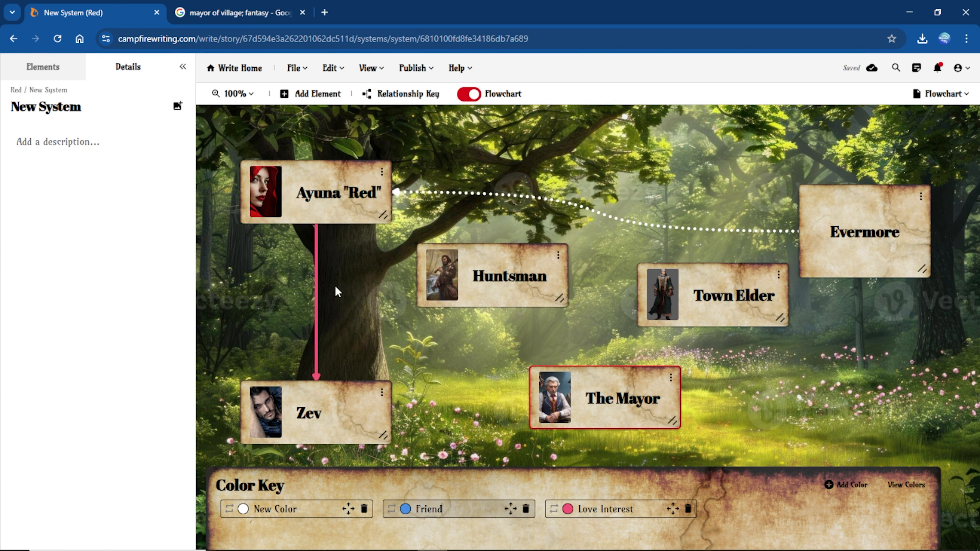
left_click_drag(317, 160, 496, 244)
left_click_drag(317, 160, 548, 221)
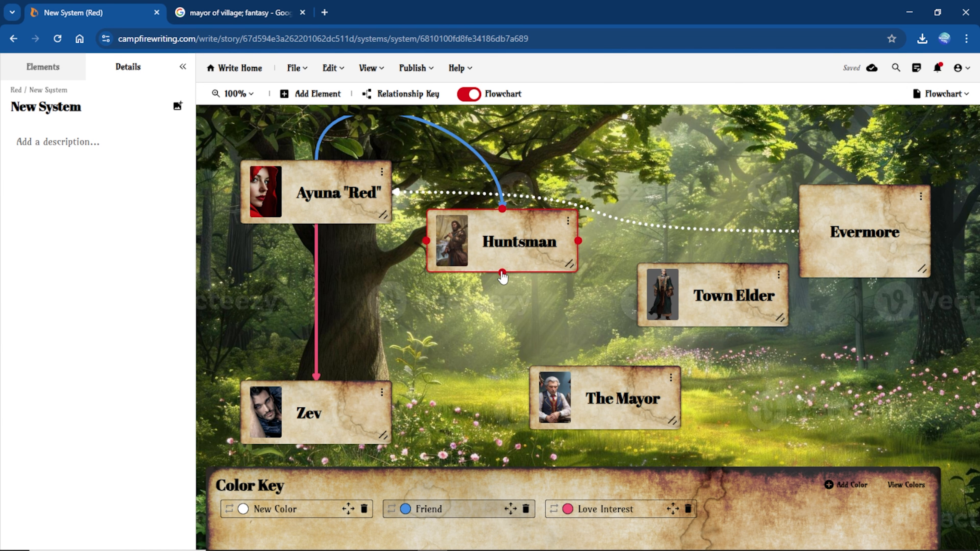
left_click_drag(503, 273, 606, 365)
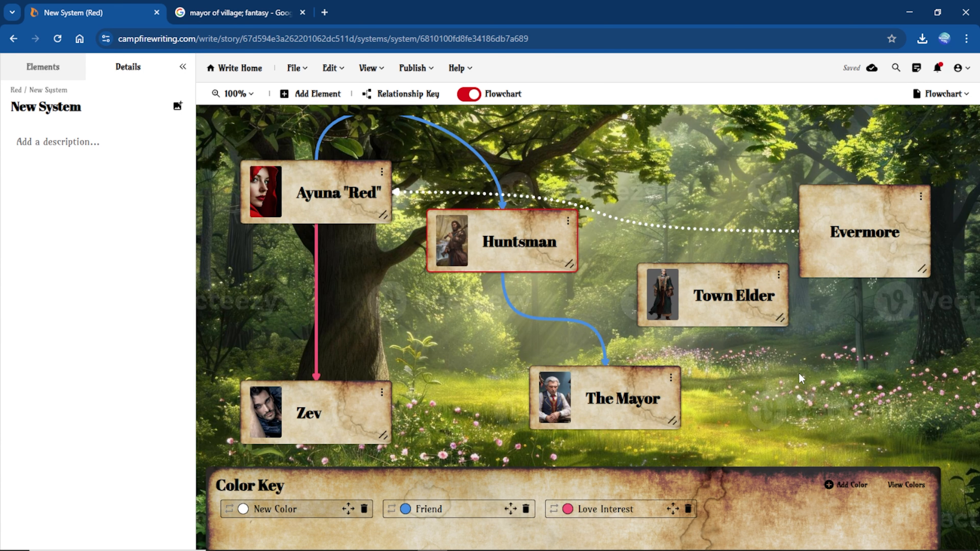
Step: With white connectors, link The Mayor and Huntsman to Town Elder and Town Elder to Evermore, shifting The Mayor and Town Elder lower
left_click_drag(681, 398, 713, 335)
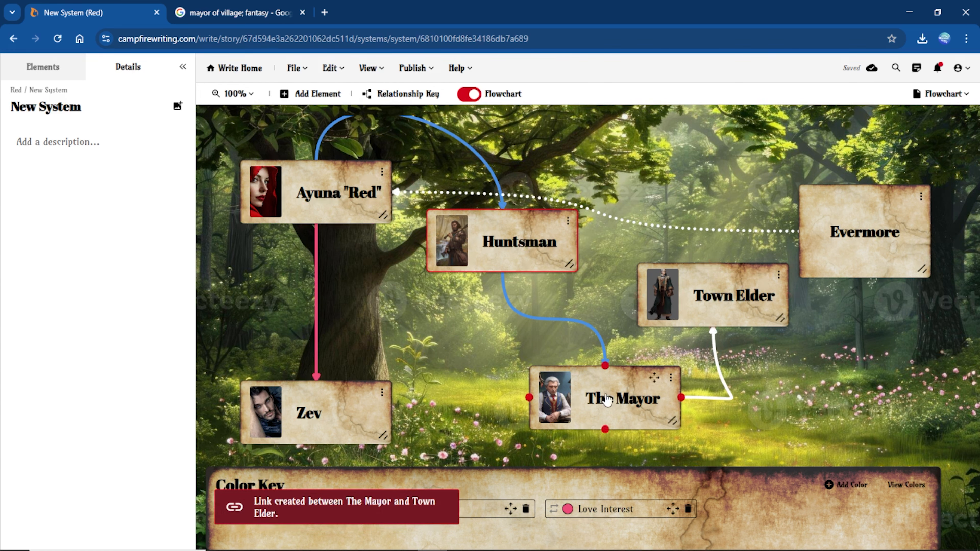
left_click_drag(648, 380, 599, 400)
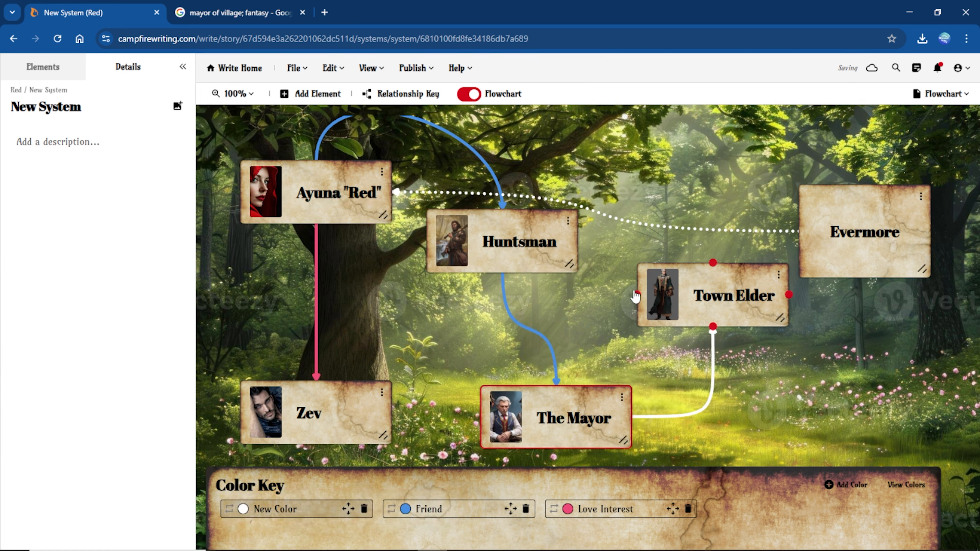
mouse_move(636, 294)
left_mouse_down()
mouse_move(616, 257)
mouse_move(582, 234)
mouse_move(575, 240)
mouse_move(629, 273)
mouse_move(636, 295)
left_mouse_up()
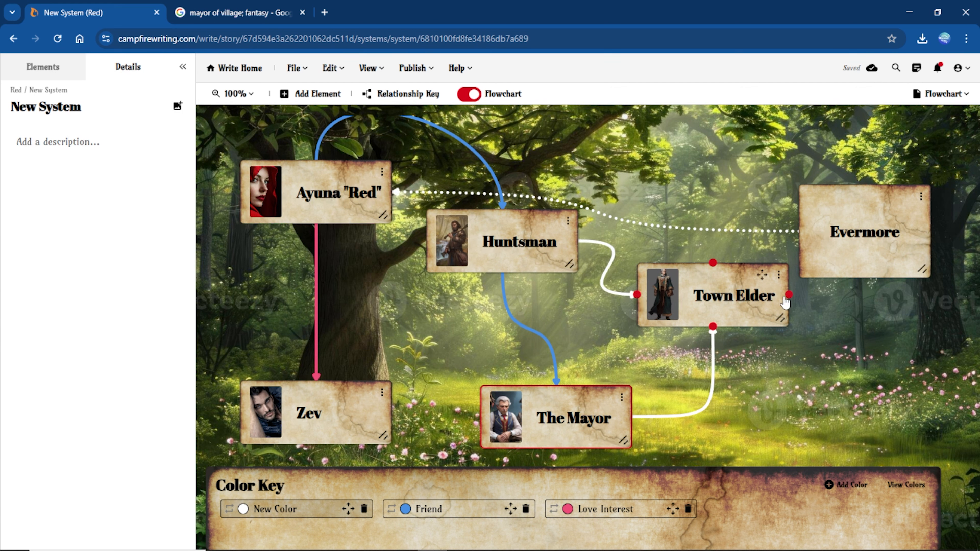
left_click_drag(789, 296, 865, 282)
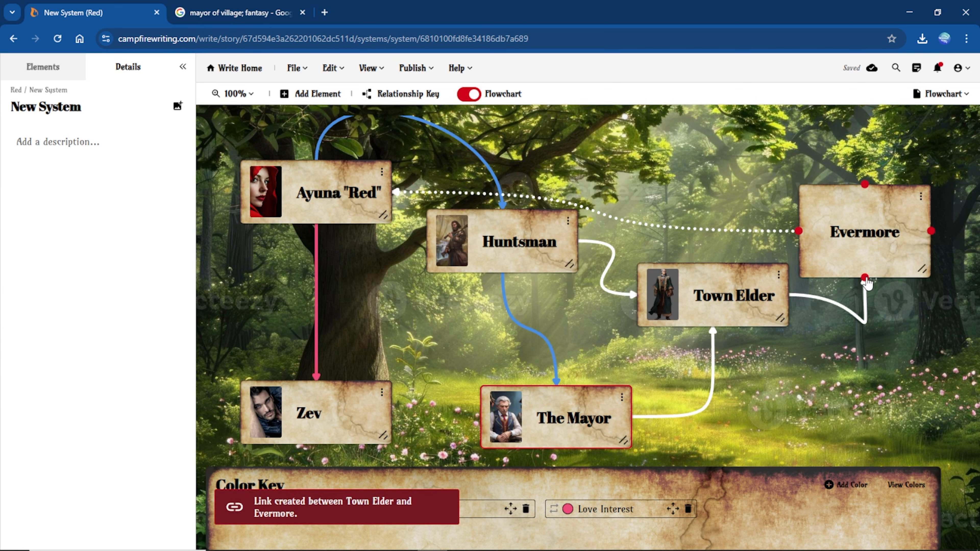
left_click_drag(757, 282, 786, 306)
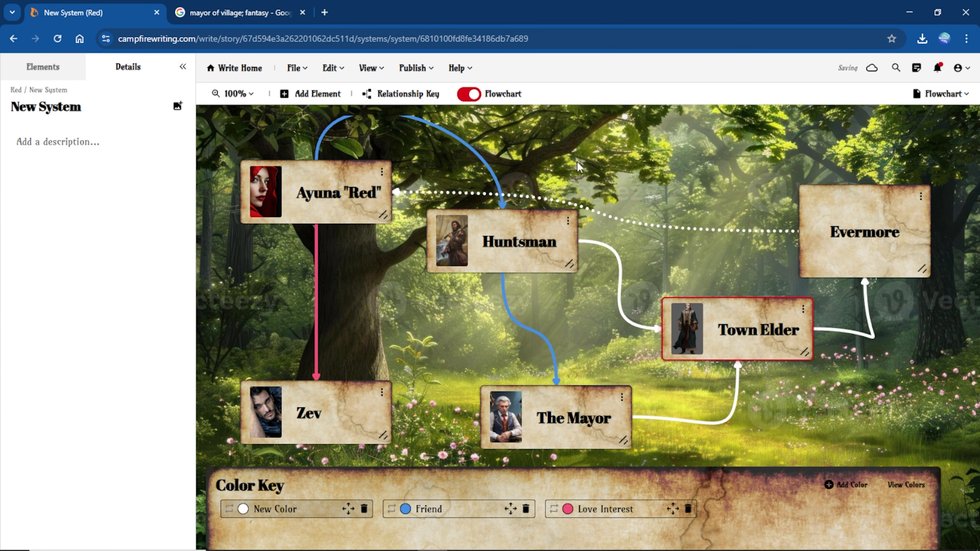
Step: Turn off the flowchart view to return to the system's overview panels
left_click(475, 96)
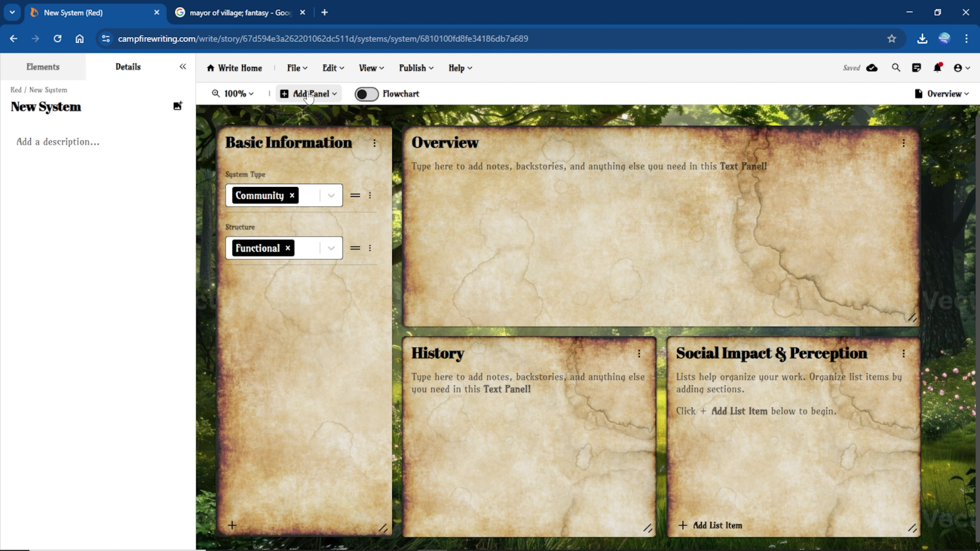
Step: Turn the flowchart view back on, and create a new relationship web in the Red story
left_click(369, 97)
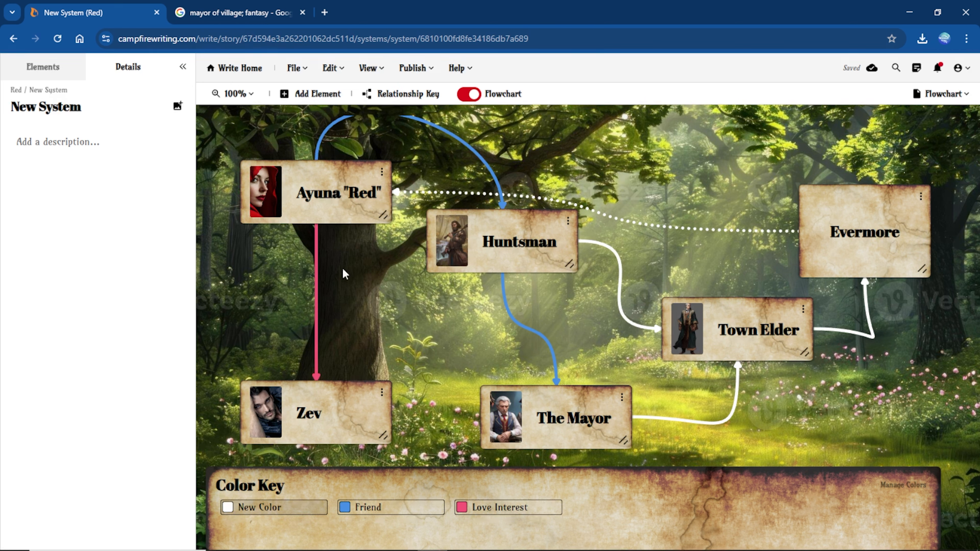
left_click(47, 69)
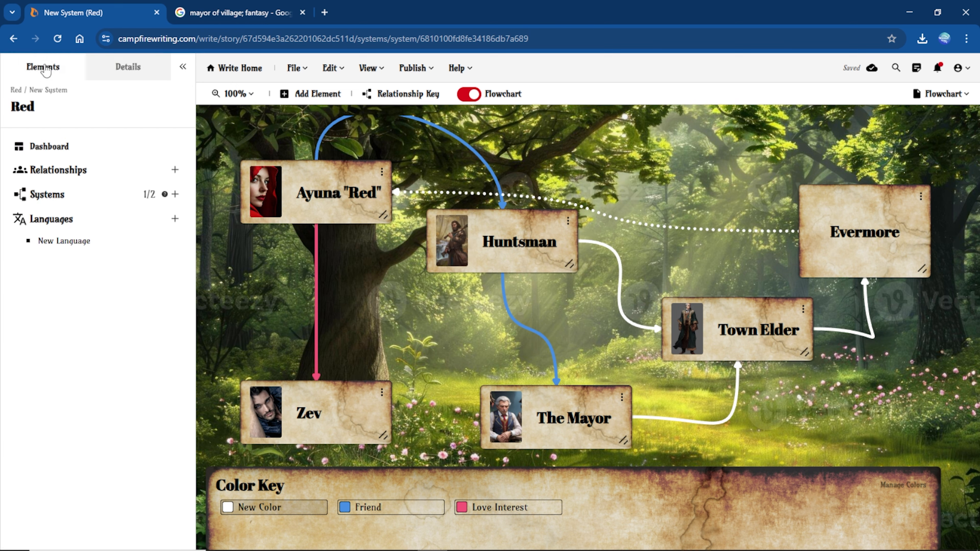
left_click(59, 171)
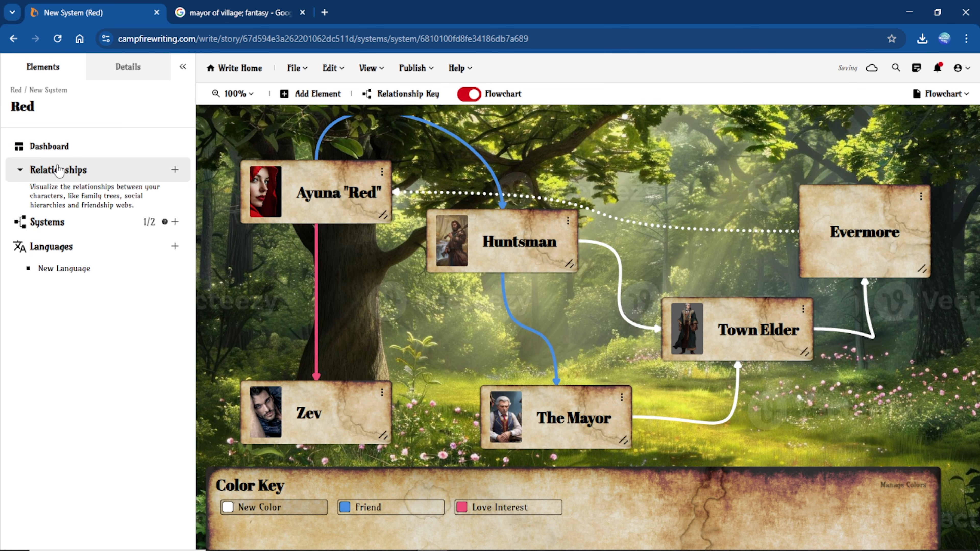
mouse_move(166, 170)
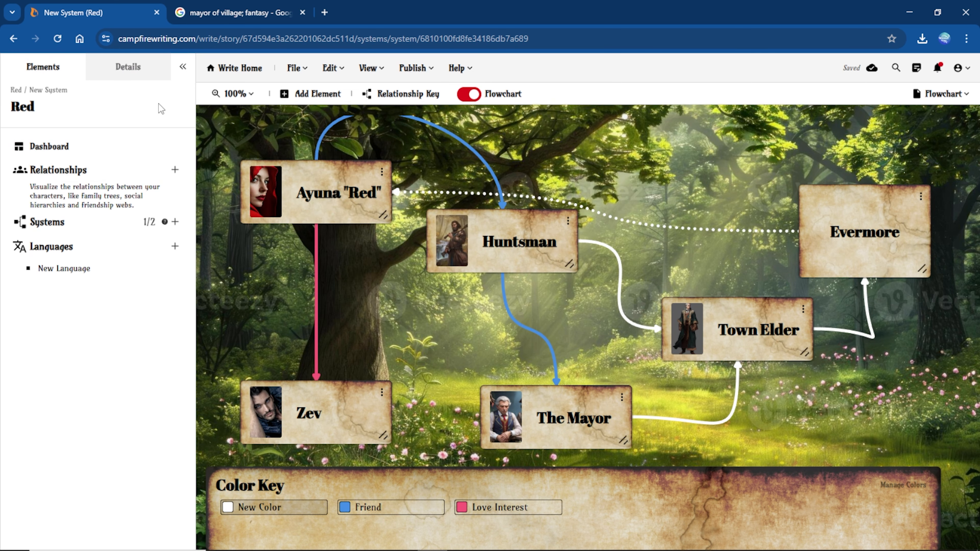
left_click(171, 169)
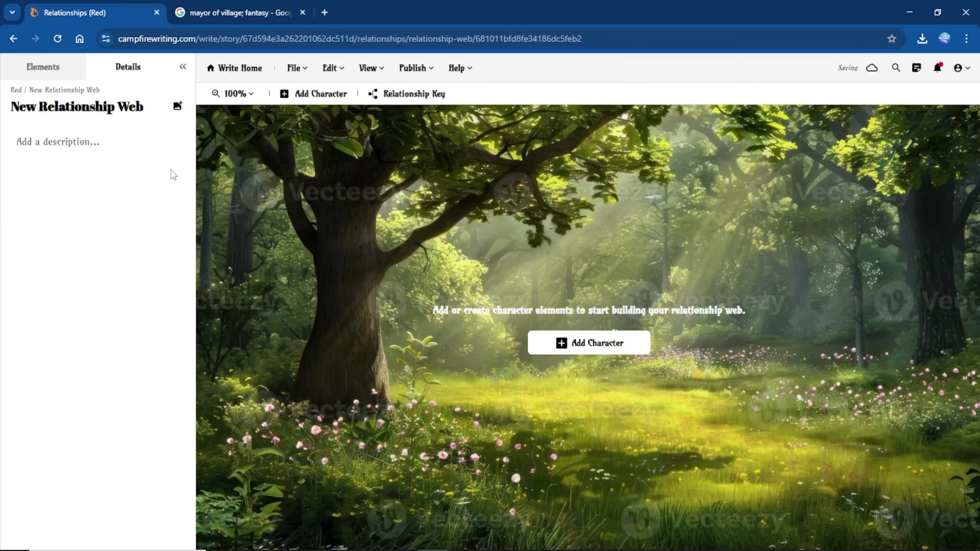
Step: Add Ayuna "Red", Huntsman, Siofra, The Mayor, Town Elder and Zev to the relationship web
left_click(561, 343)
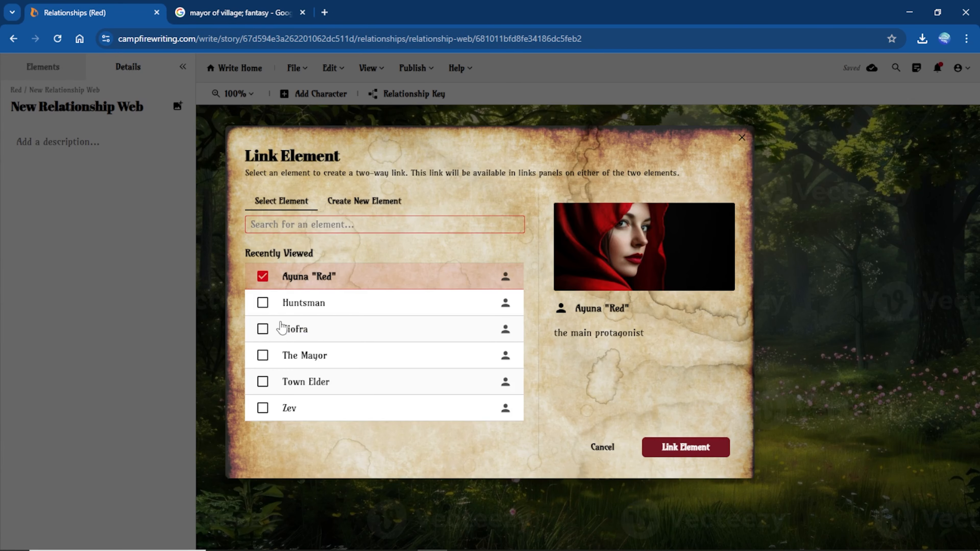
left_click(262, 302)
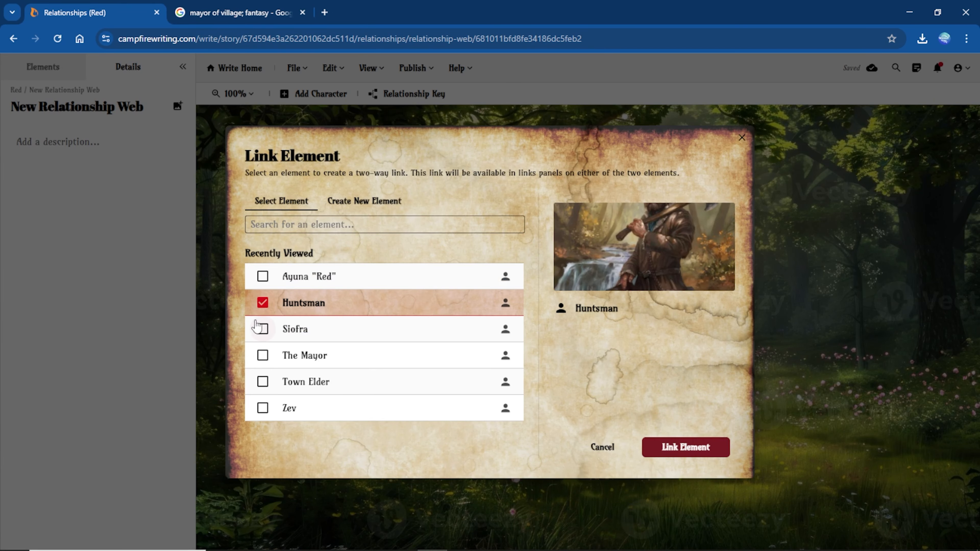
left_click(262, 277)
left_click(263, 329)
left_click(263, 356)
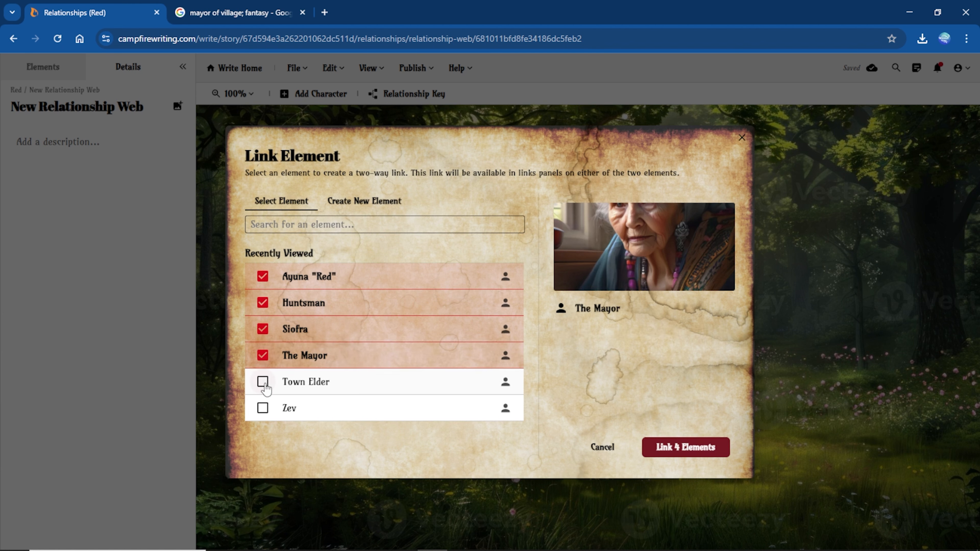
left_click(262, 381)
left_click(263, 408)
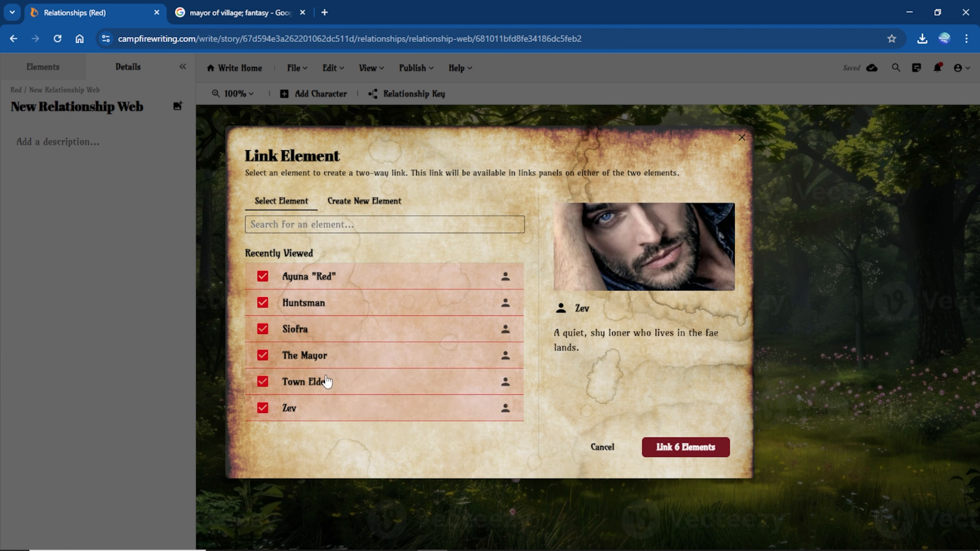
left_click(706, 449)
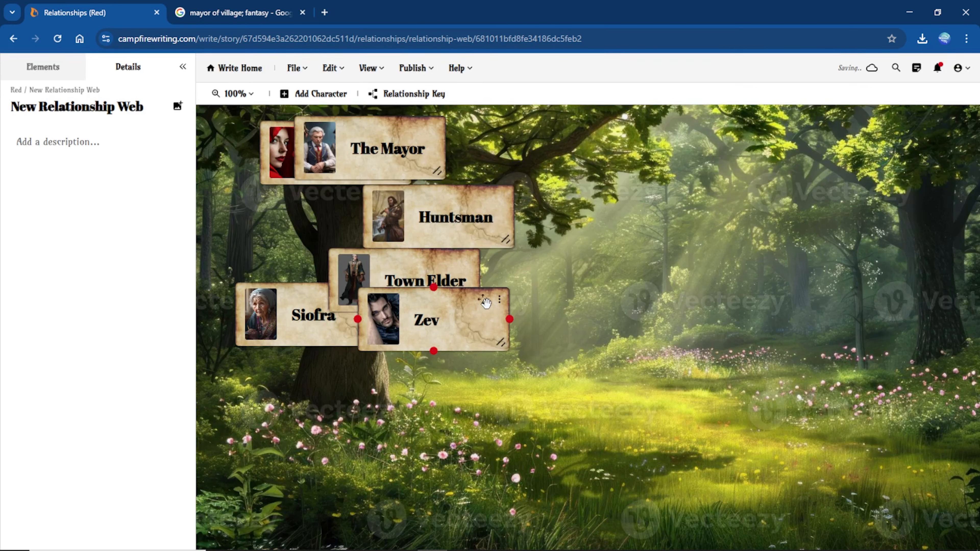
Step: Separate the overlapping cards: Huntsman, Zev and Town Elder along the web's right side, The Mayor below Siofra, and Ayuna "Red" in the middle
left_click_drag(487, 303, 933, 321)
left_click_drag(500, 199, 941, 203)
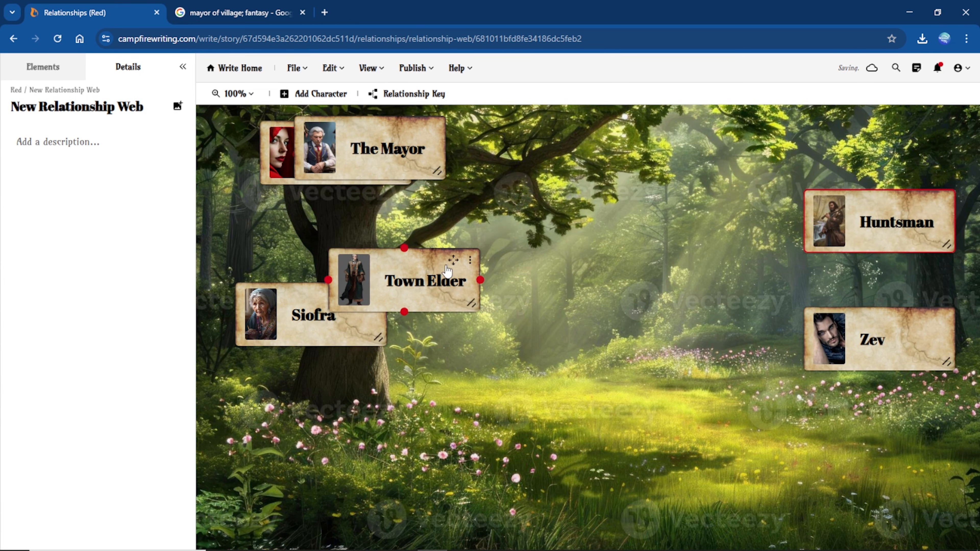
left_click_drag(457, 259, 879, 442)
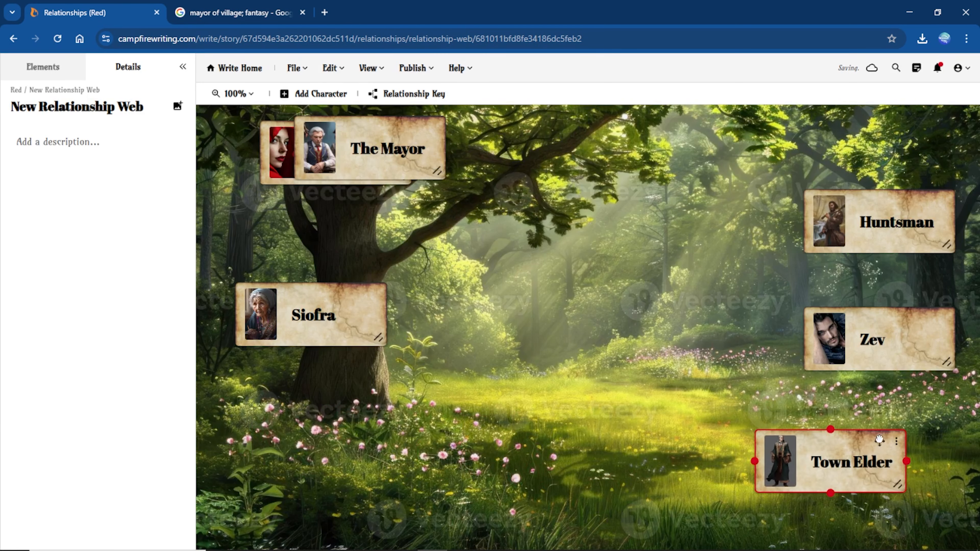
left_click_drag(418, 127, 364, 401)
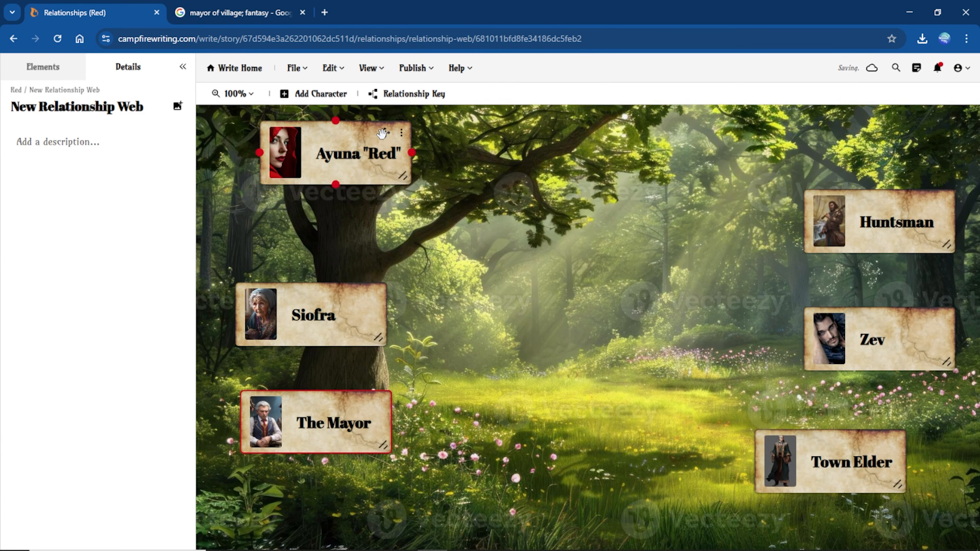
left_click_drag(382, 134, 645, 314)
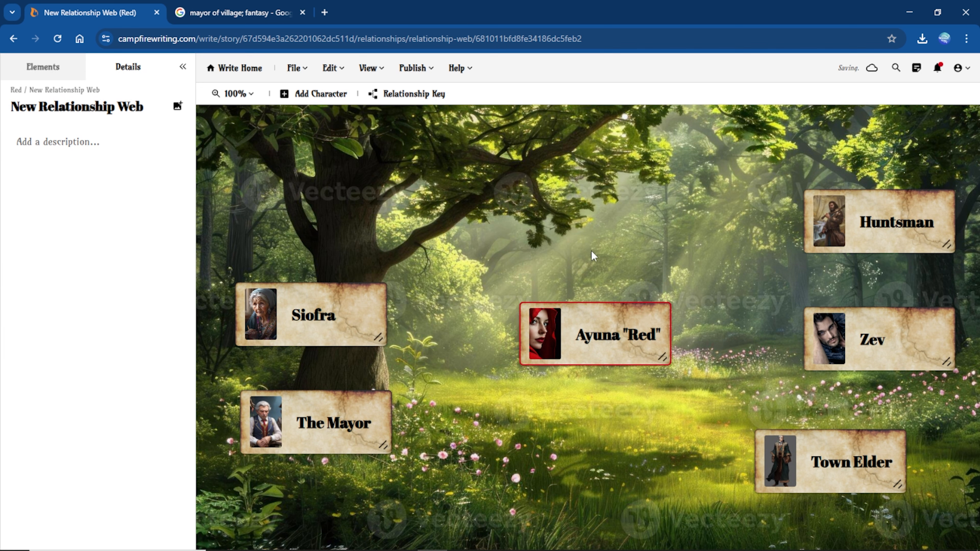
Step: Arrange the cards around Ayuna "Red": Siofra upper left, Huntsman upper right, The Mayor lower left, Zev lower right and Town Elder directly below
left_click_drag(362, 295, 422, 182)
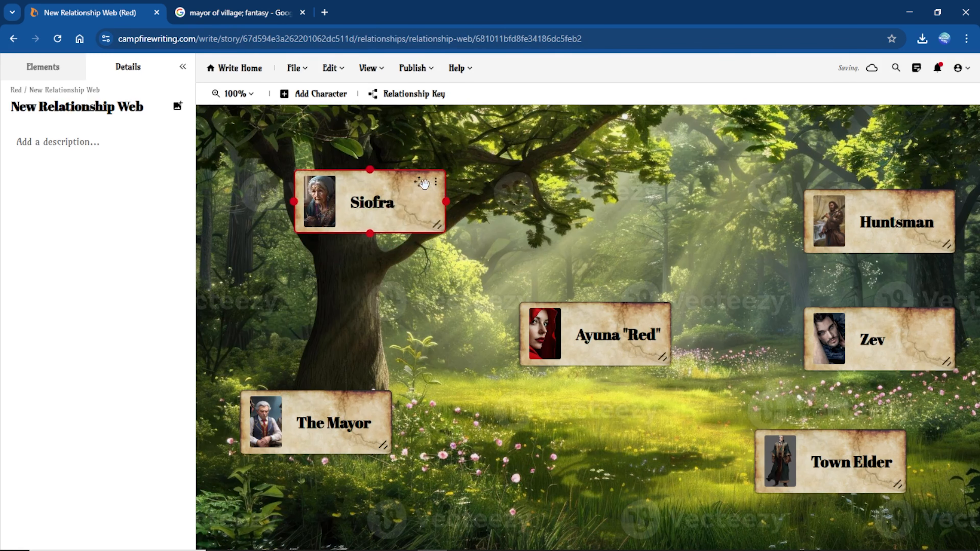
left_click_drag(934, 201, 832, 178)
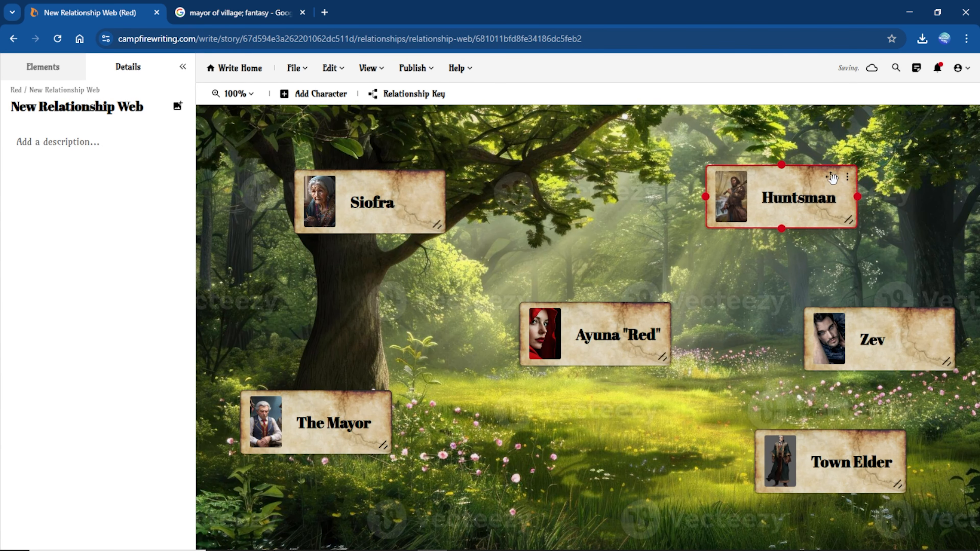
mouse_move(361, 410)
left_click_drag(363, 397, 413, 365)
mouse_move(908, 332)
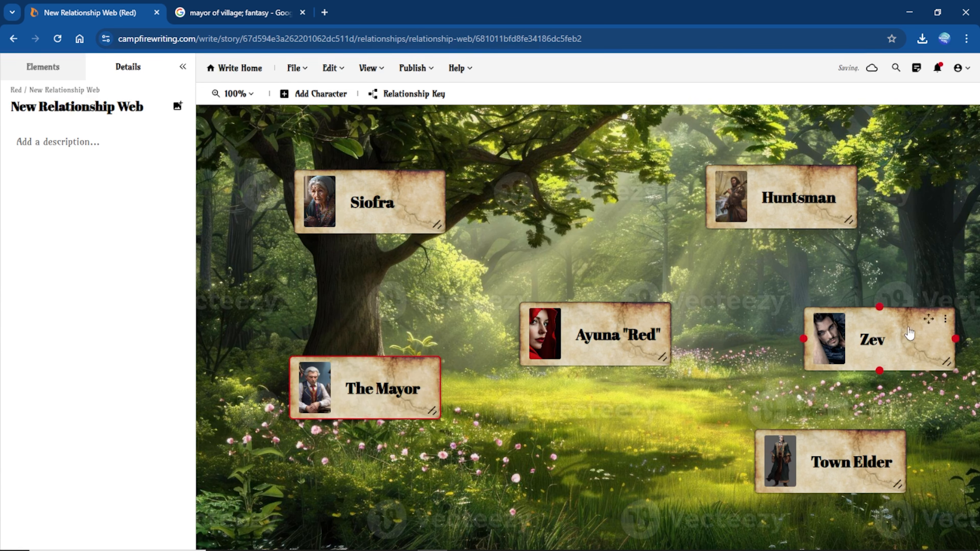
left_click_drag(927, 318, 866, 313)
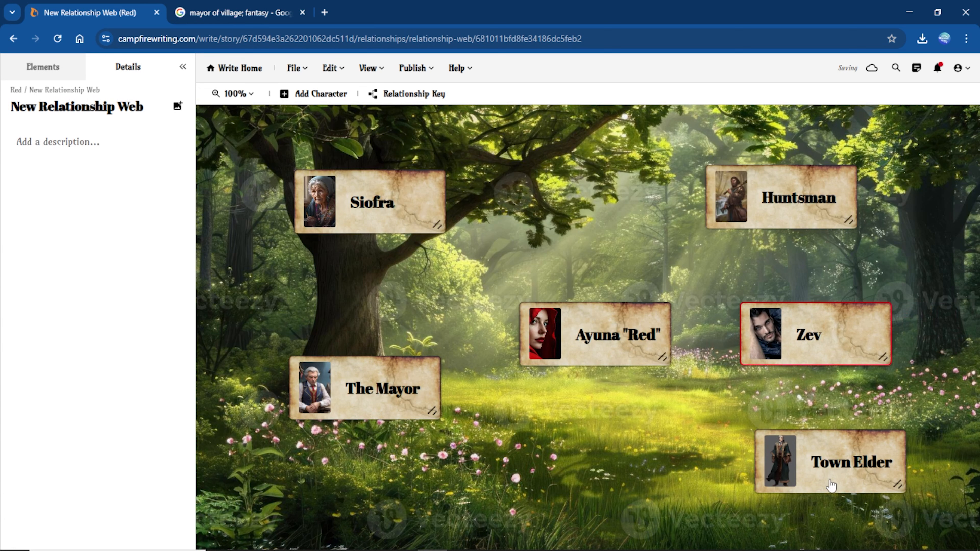
mouse_move(880, 444)
left_click_drag(879, 444, 656, 464)
mouse_move(875, 336)
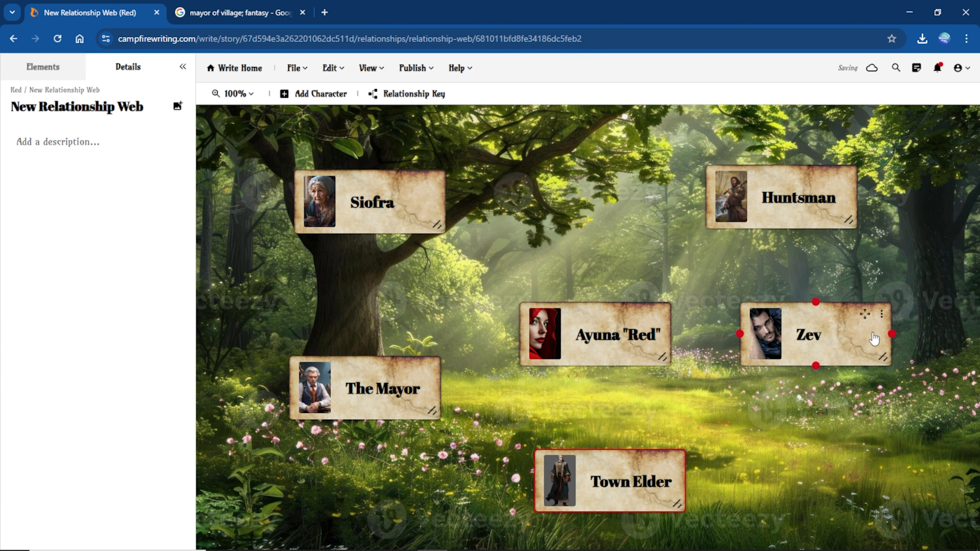
left_click_drag(867, 318, 881, 387)
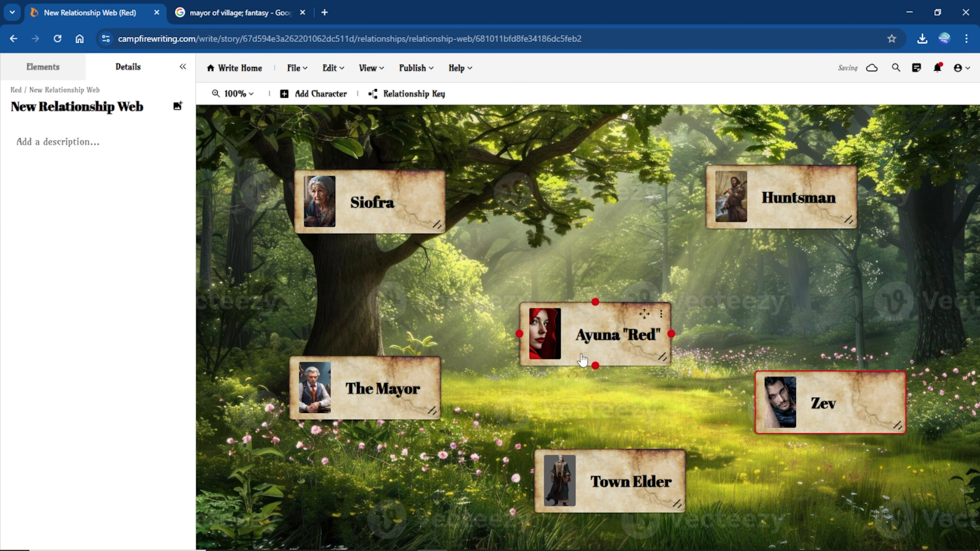
Step: Add a pink color (E460B0) named Love Interest to the relationship web's Color Key
left_click(431, 97)
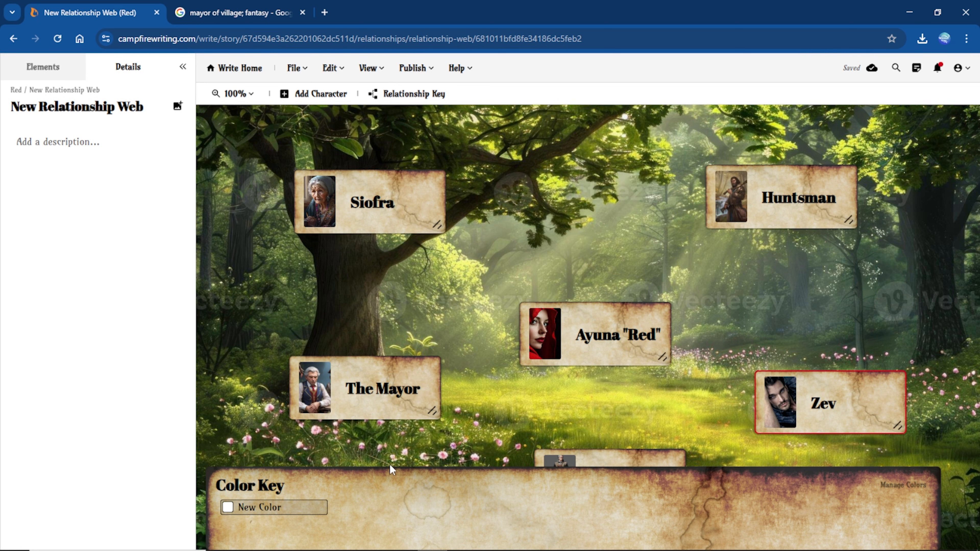
left_click(893, 489)
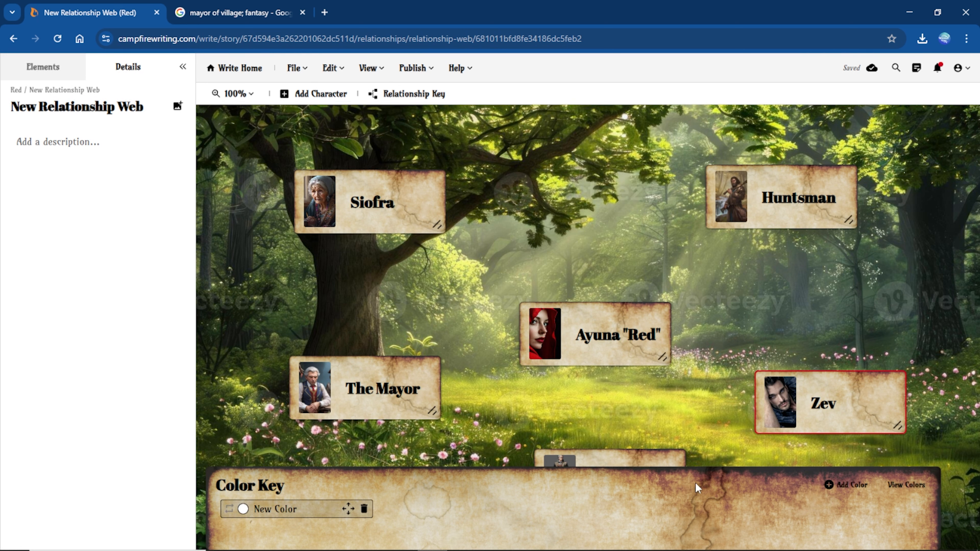
left_click(827, 485)
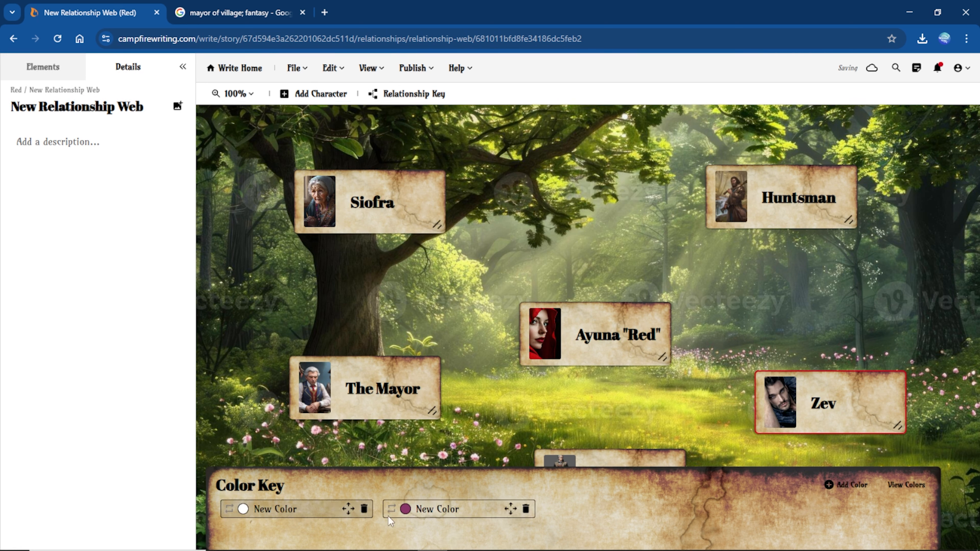
left_click(406, 510)
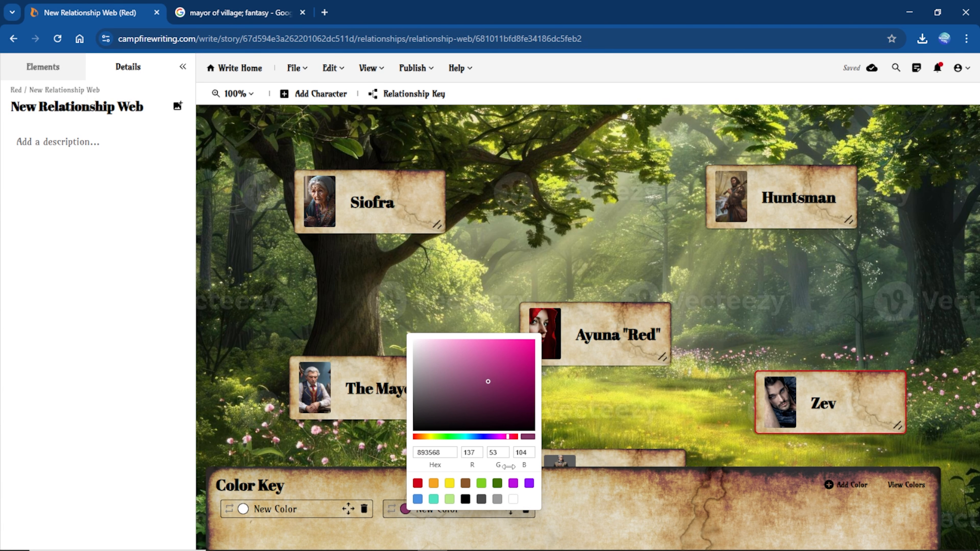
left_click_drag(490, 342, 484, 348)
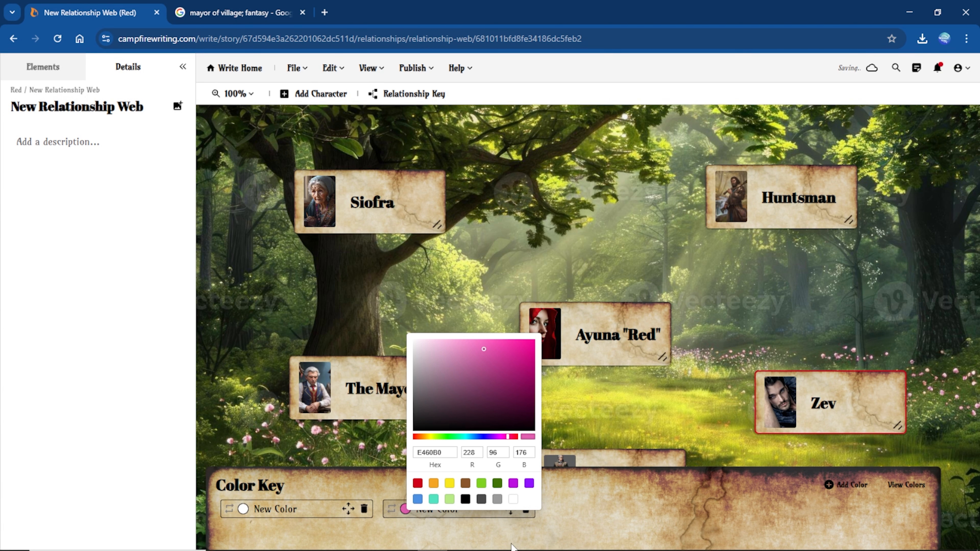
left_click(463, 521)
left_click_drag(462, 510, 408, 513)
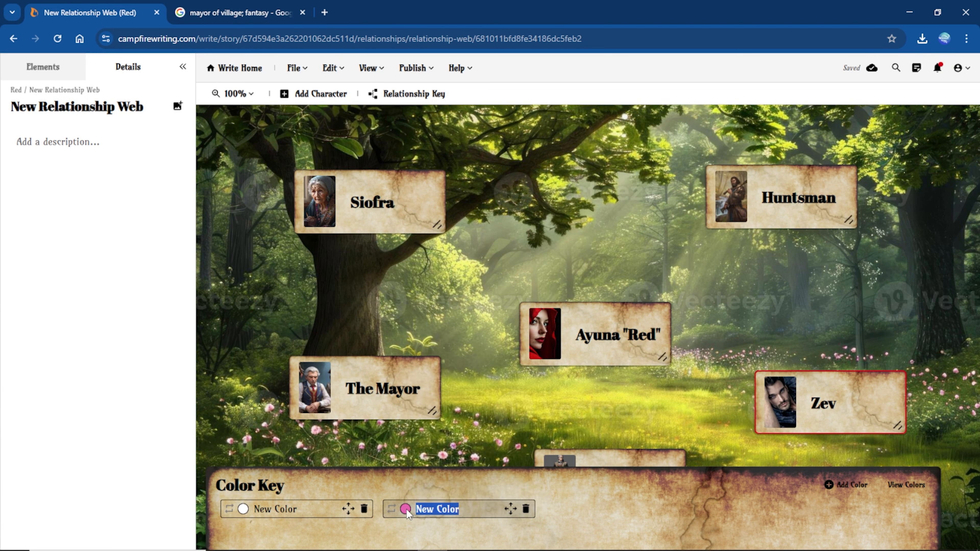
type("Love Interest")
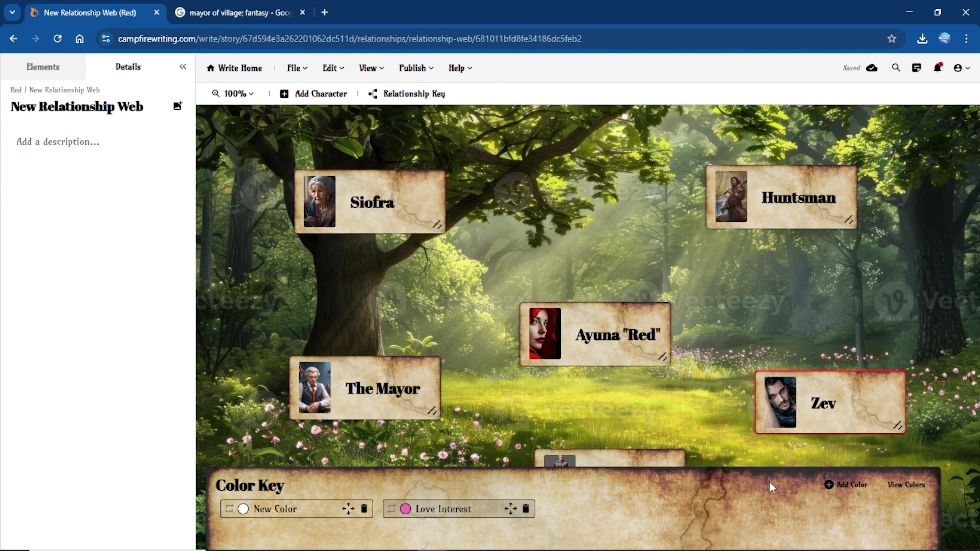
Step: Add a blue color (4A90E2) named Allies to the Color Key, and rename the white color neutral
left_click(827, 487)
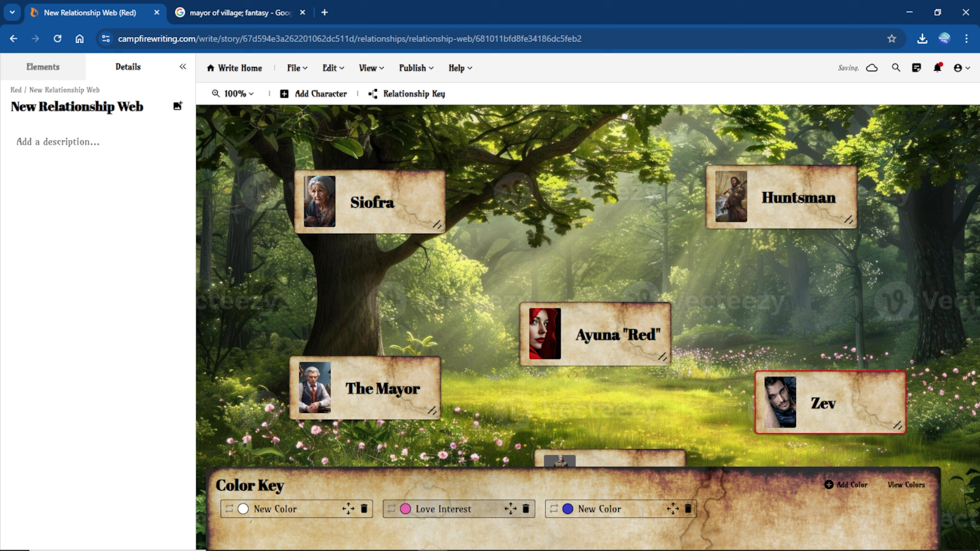
left_click(568, 510)
left_click(580, 497)
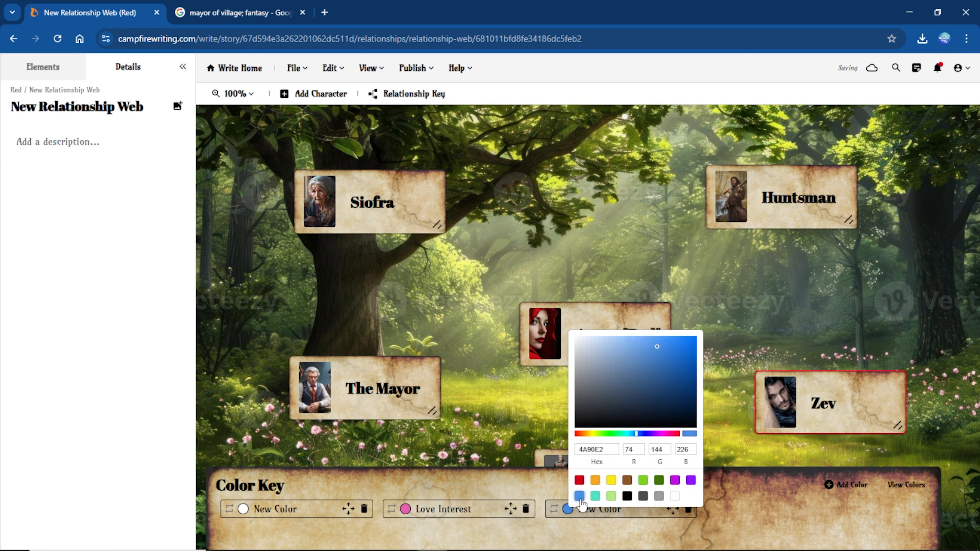
left_click(639, 519)
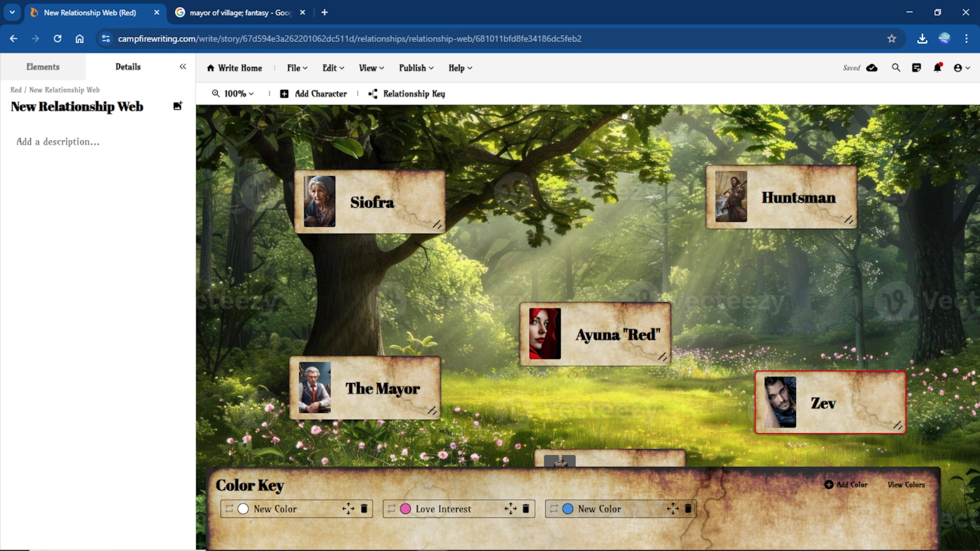
left_click_drag(634, 514, 580, 516)
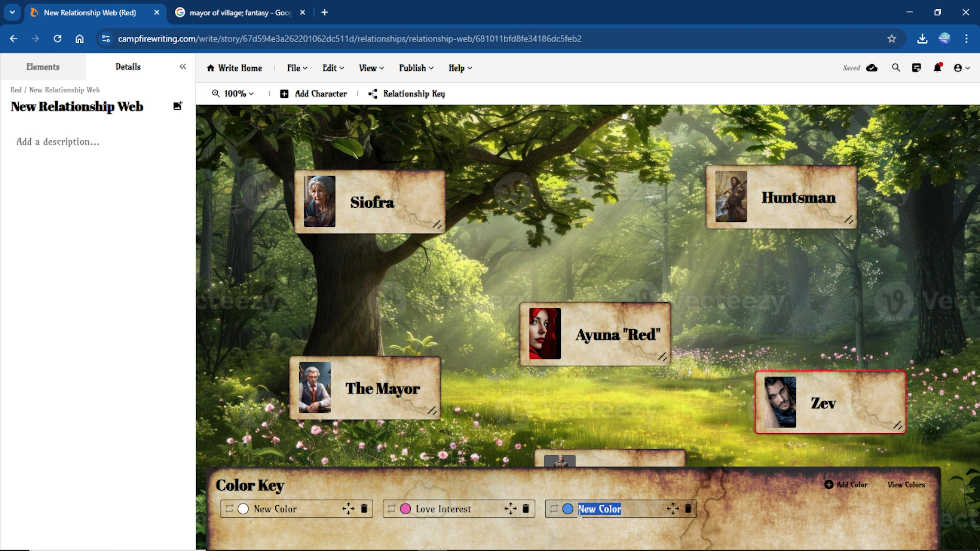
type("Allies")
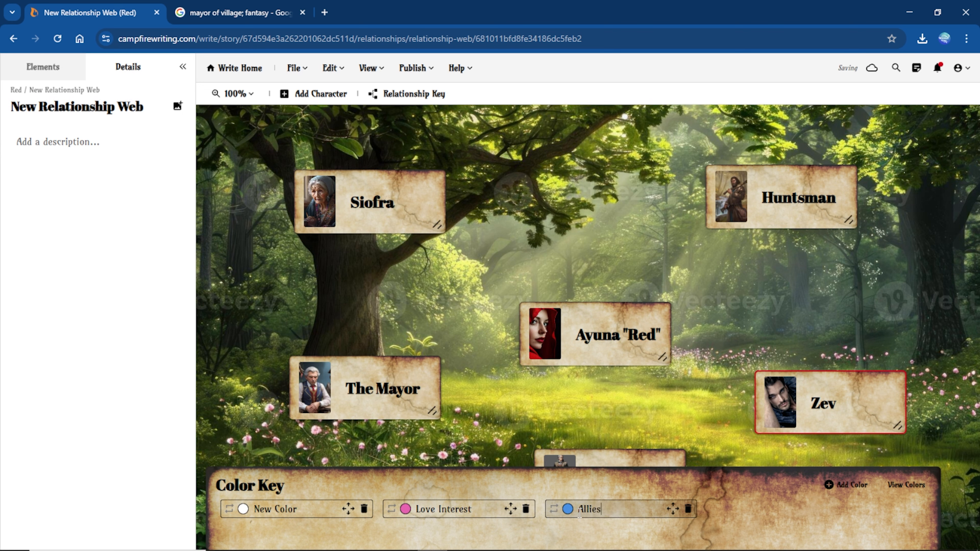
left_click(319, 513)
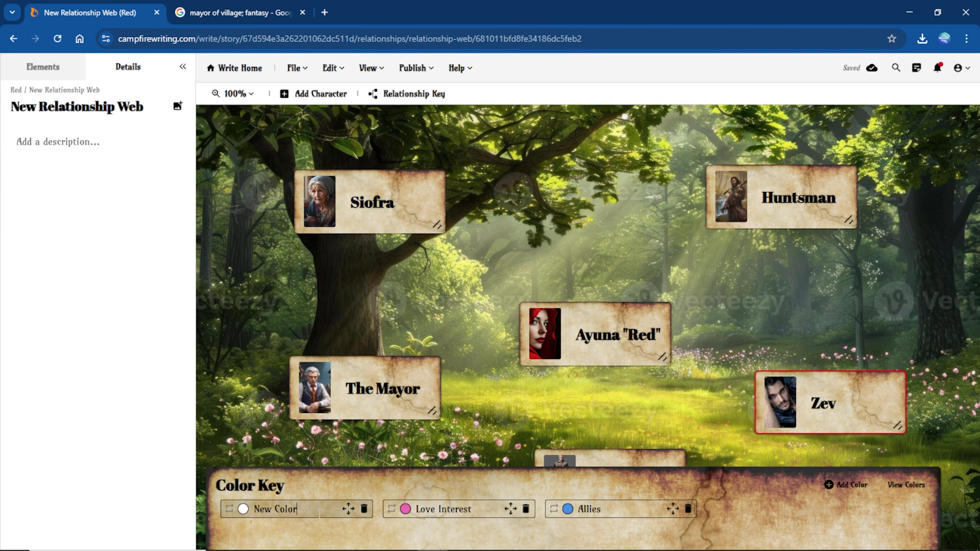
type("neutral")
Step: Add another color to the relationship web's Color Key and set it to red (D0021B)
left_click(829, 485)
left_click(763, 508)
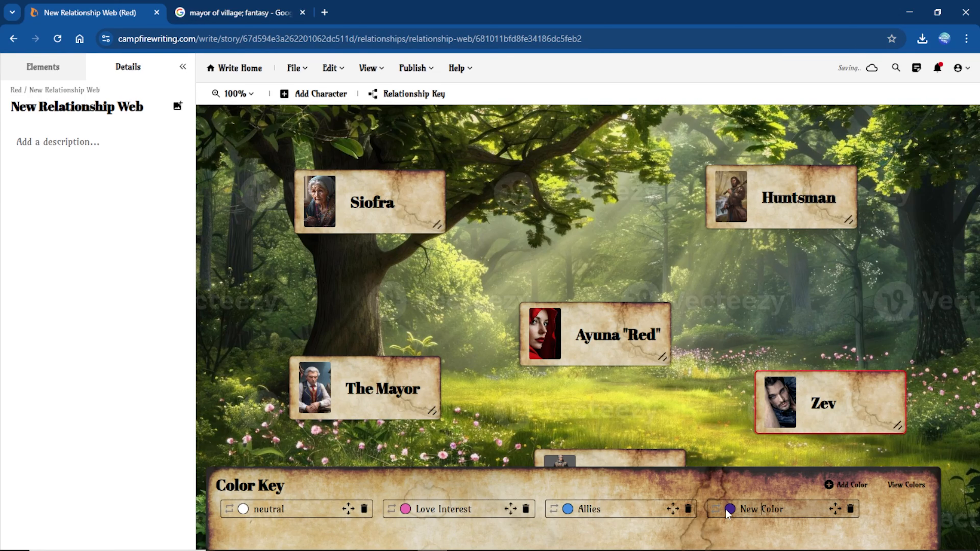
left_click(730, 509)
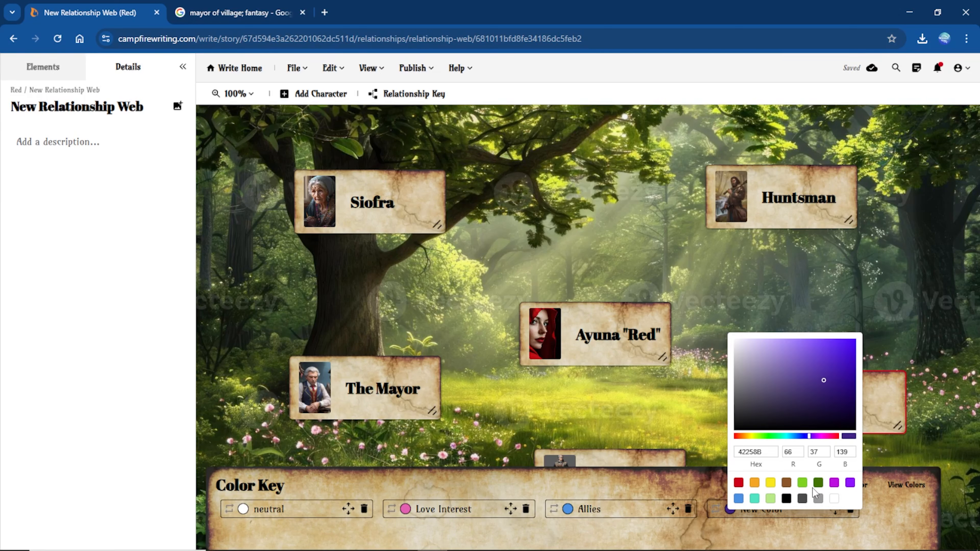
left_click(818, 483)
left_click(786, 498)
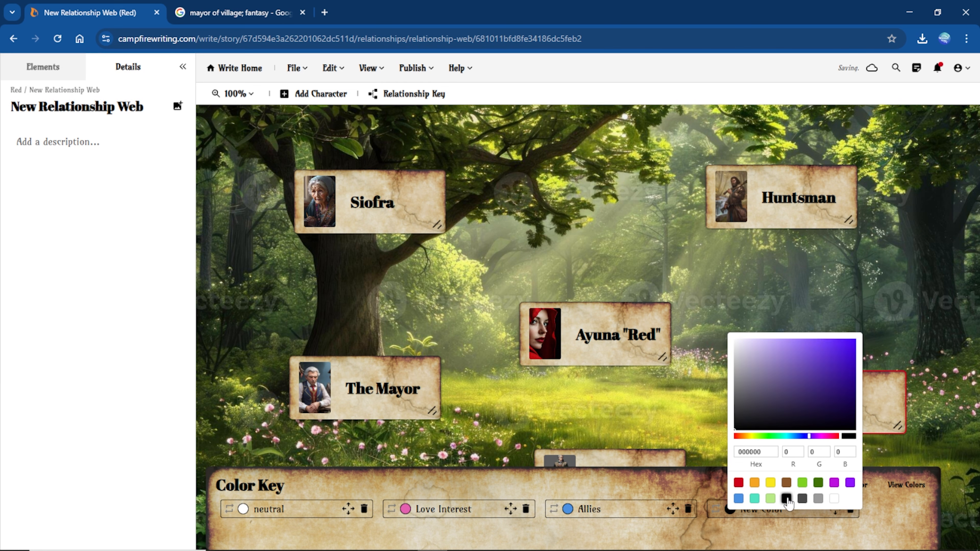
left_click(783, 512)
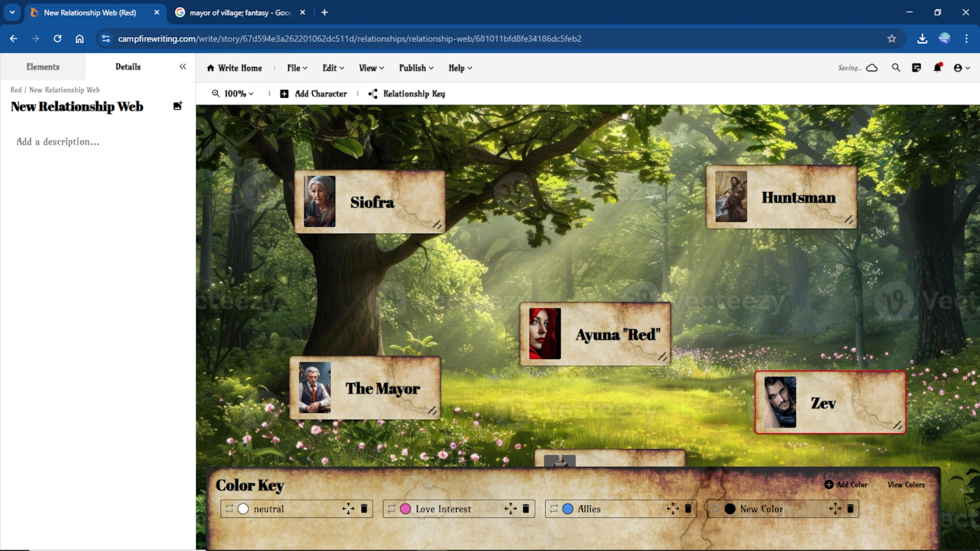
left_click(730, 510)
left_click(740, 482)
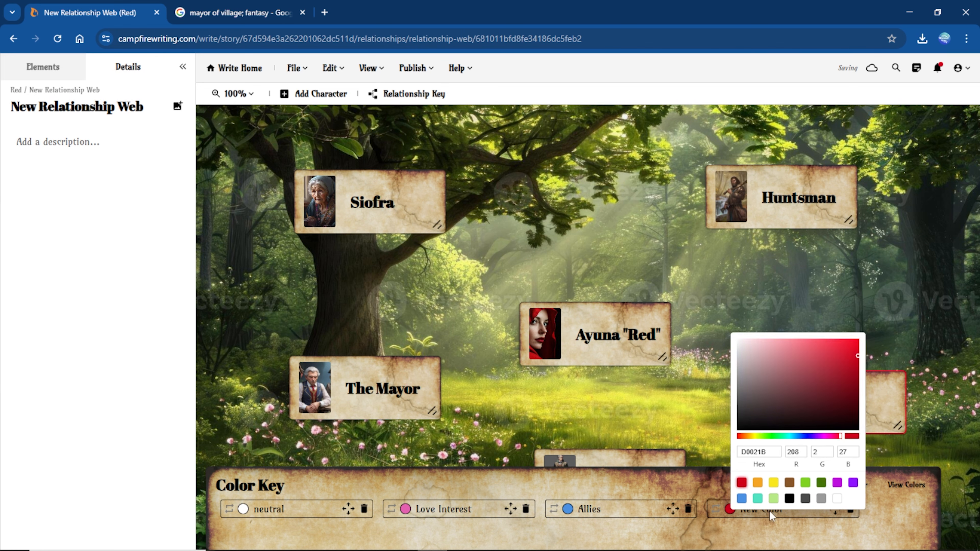
left_click(777, 514)
Step: Name the new red color Bad Guy and leave the Color Key's color management
triple_click(775, 509)
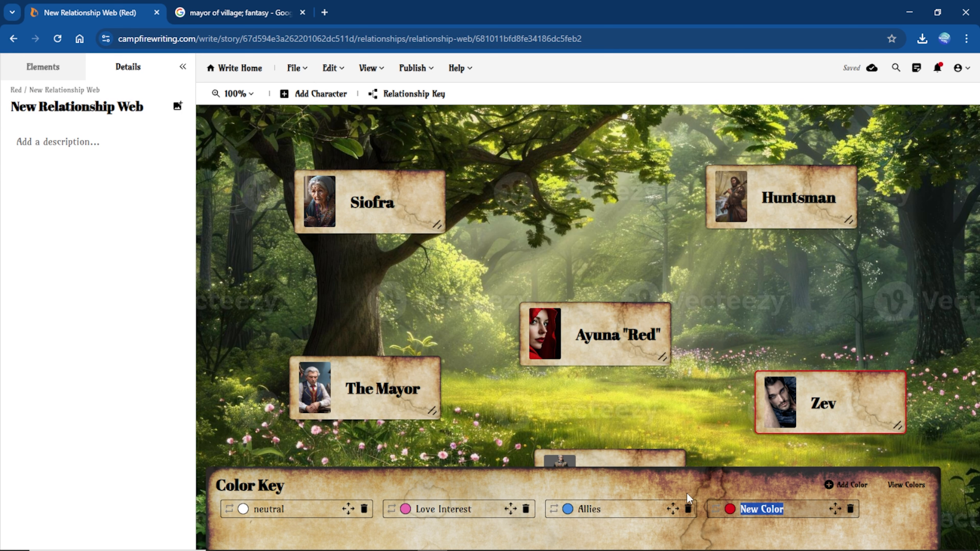
type("Bad")
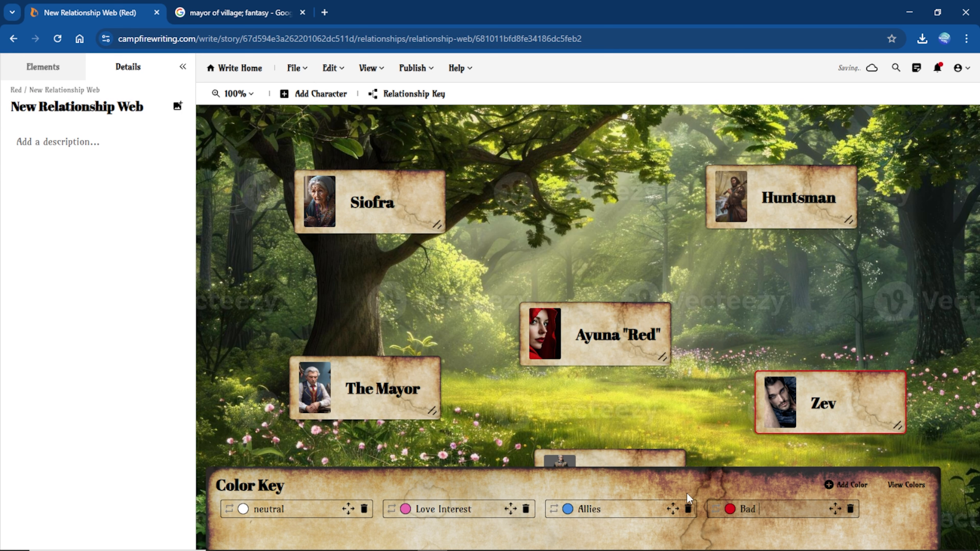
type(" Guy")
left_click(693, 392)
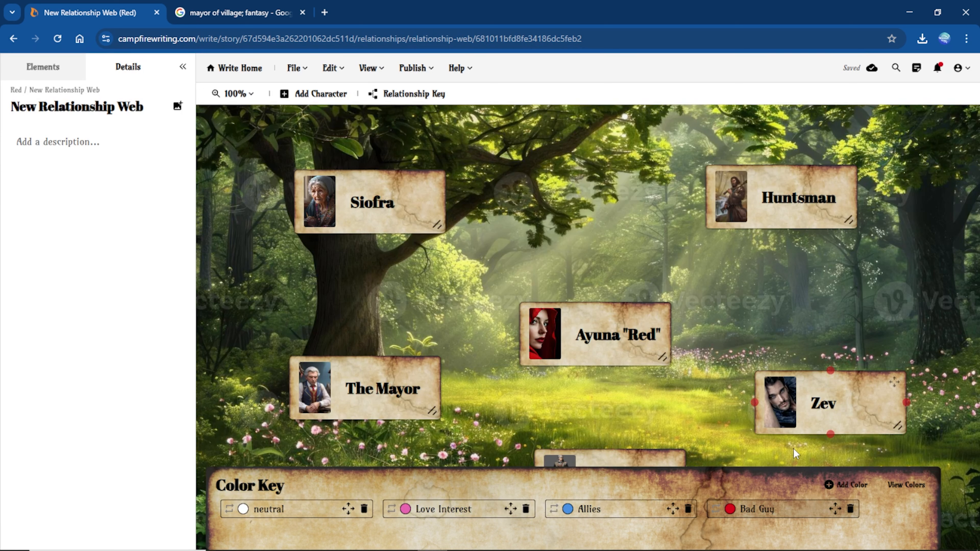
left_click(903, 486)
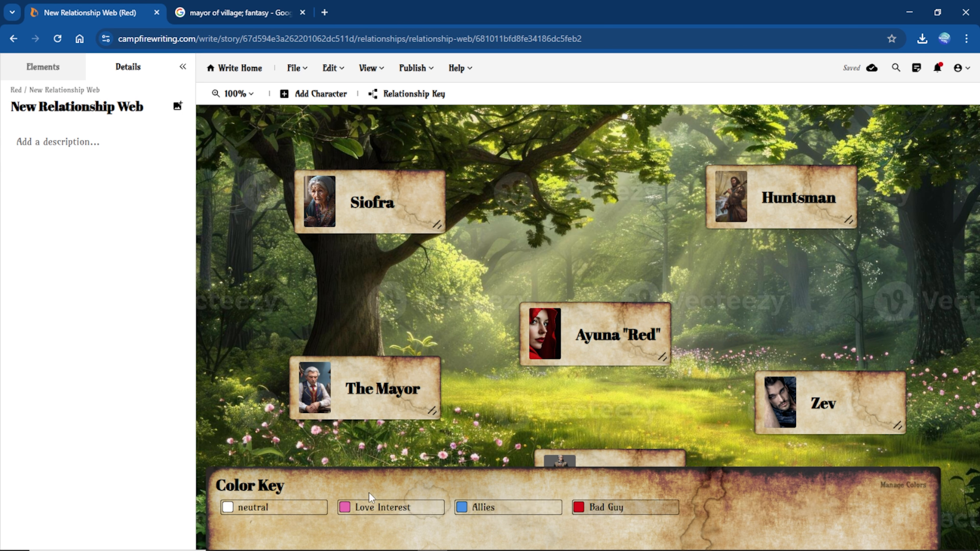
Step: Link Zev and Ayuna "Red" with the Love Interest color, and Huntsman to Zev with the Bad Guy color
left_click(385, 508)
mouse_move(670, 334)
left_mouse_down()
mouse_move(839, 363)
mouse_move(836, 381)
left_mouse_up()
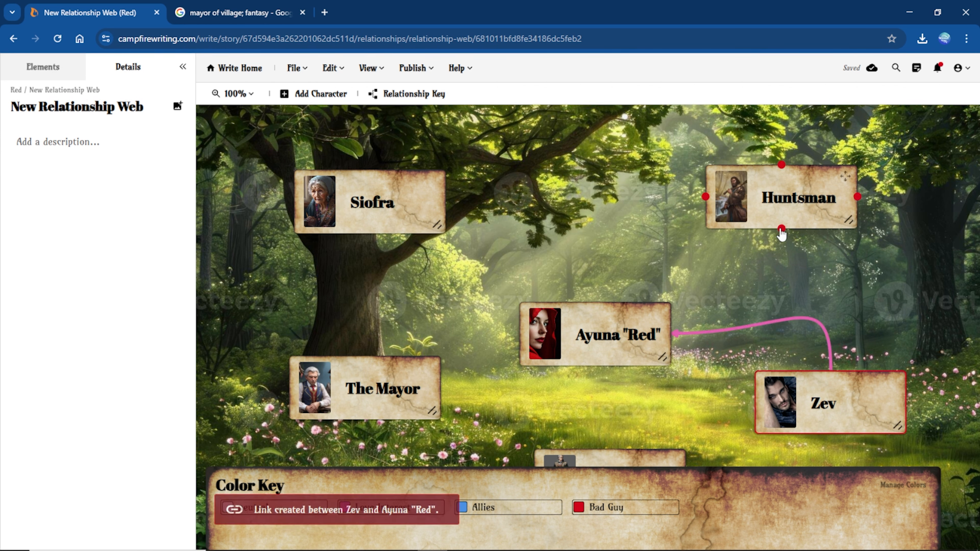
mouse_move(858, 198)
left_mouse_down()
mouse_move(920, 405)
mouse_move(909, 402)
left_mouse_up()
Step: Create Allies links from Ayuna "Red" to Siofra, from Siofra to Huntsman, and from Huntsman to Ayuna "Red"
left_click(502, 508)
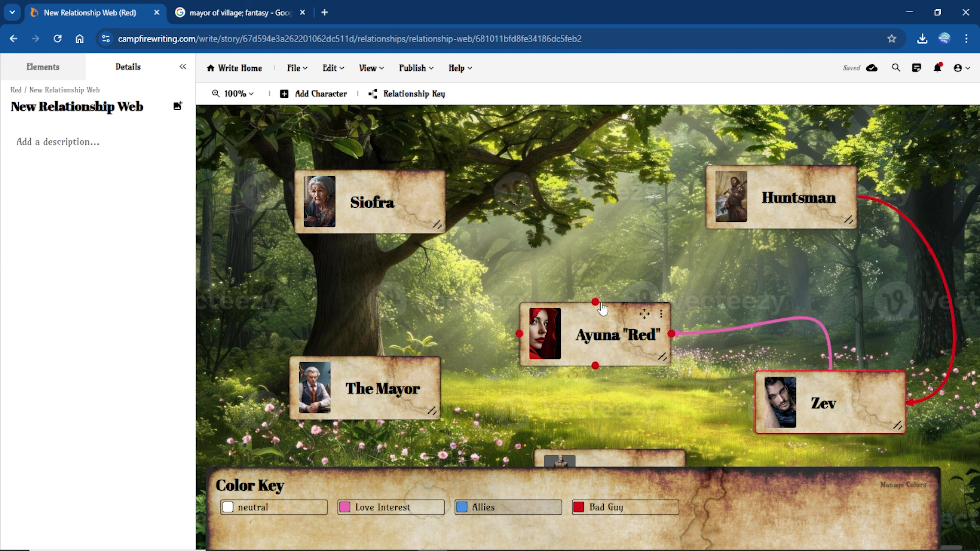
left_click_drag(521, 334, 371, 236)
left_click_drag(445, 202, 705, 196)
left_click_drag(781, 228, 597, 300)
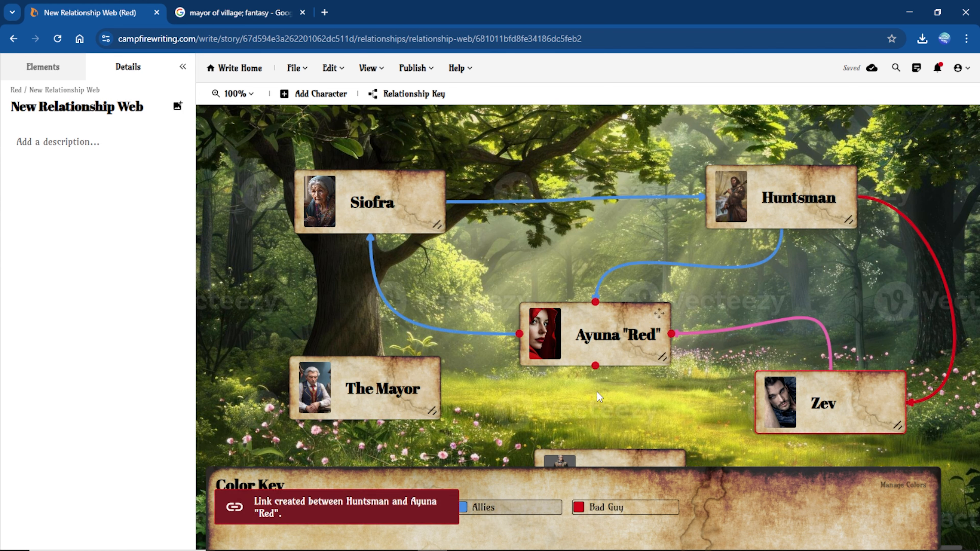
Step: Link The Mayor and Town Elder to Ayuna "Red" with the Bad Guy color, and shift the Town Elder card right
left_click(300, 511)
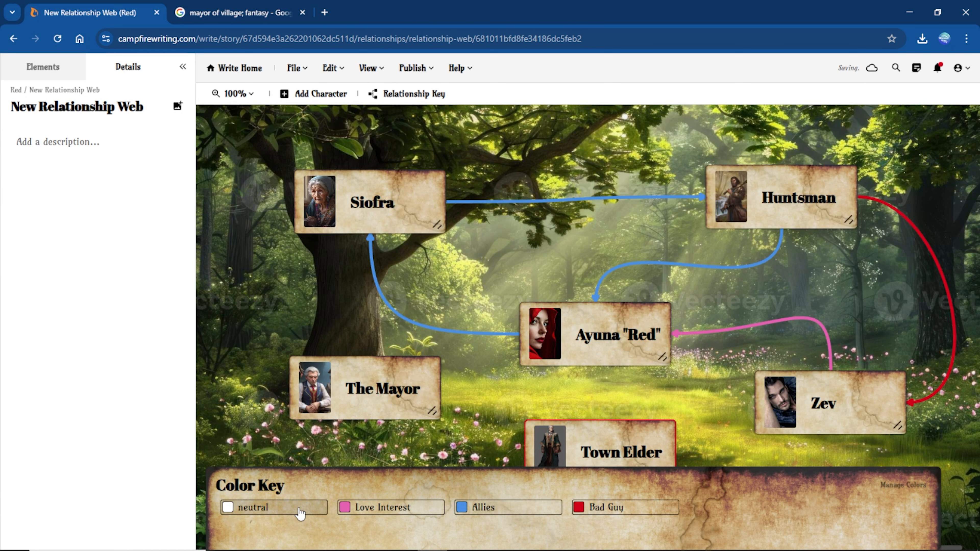
left_click(601, 514)
mouse_move(440, 388)
left_mouse_down()
mouse_move(609, 368)
mouse_move(596, 367)
left_mouse_up()
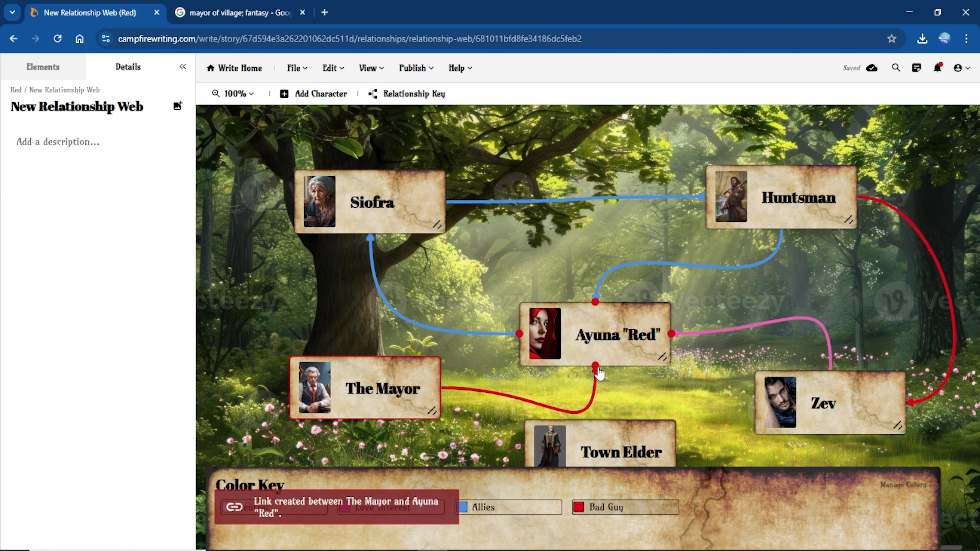
left_click_drag(601, 420, 596, 368)
left_click_drag(654, 432, 719, 431)
Step: Change the links from The Mayor and Town Elder to Ayuna "Red" to dashed lines
left_click(478, 391)
left_click(497, 425)
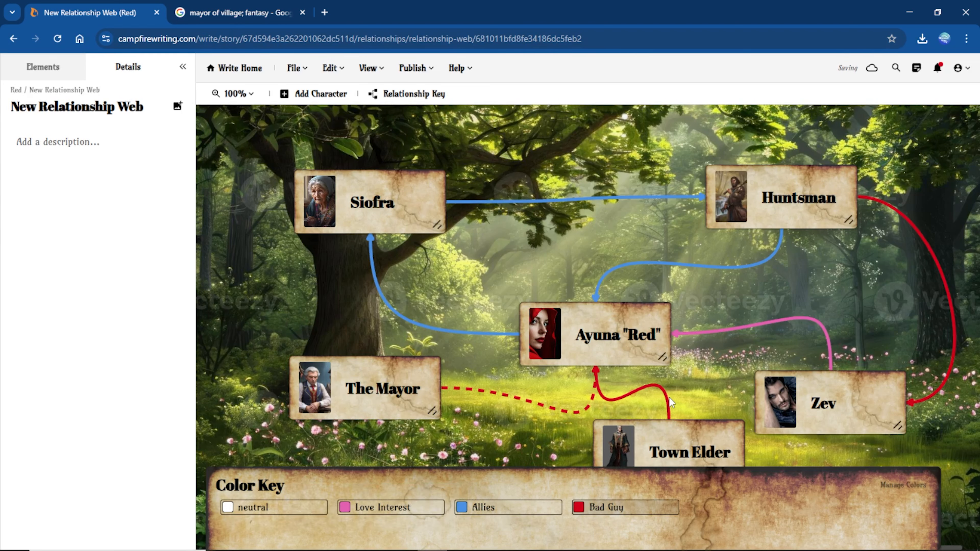
left_click(670, 403)
left_click(680, 431)
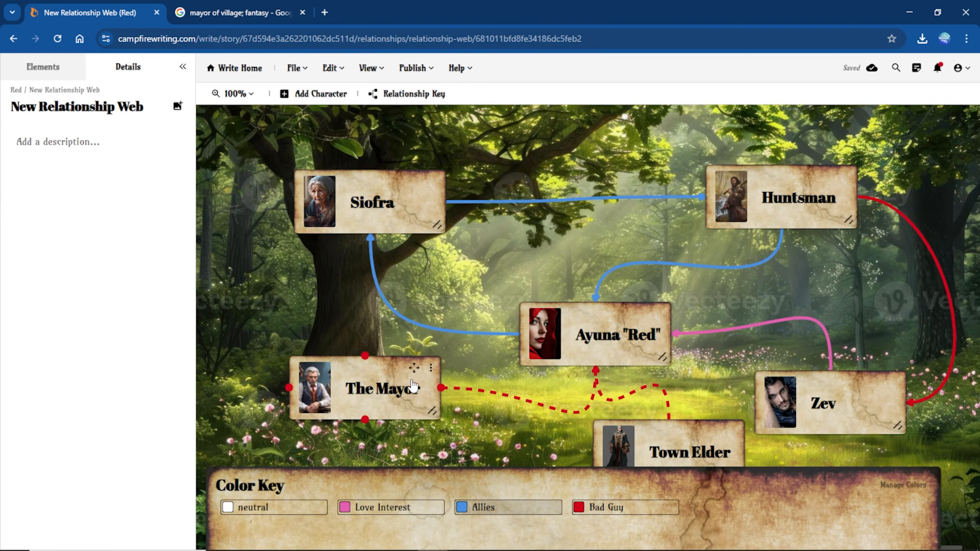
Step: Move The Mayor up and to the left, and link it to Town Elder as Allies with a dotted line
left_click_drag(412, 386, 334, 355)
left_click_drag(287, 391, 592, 460)
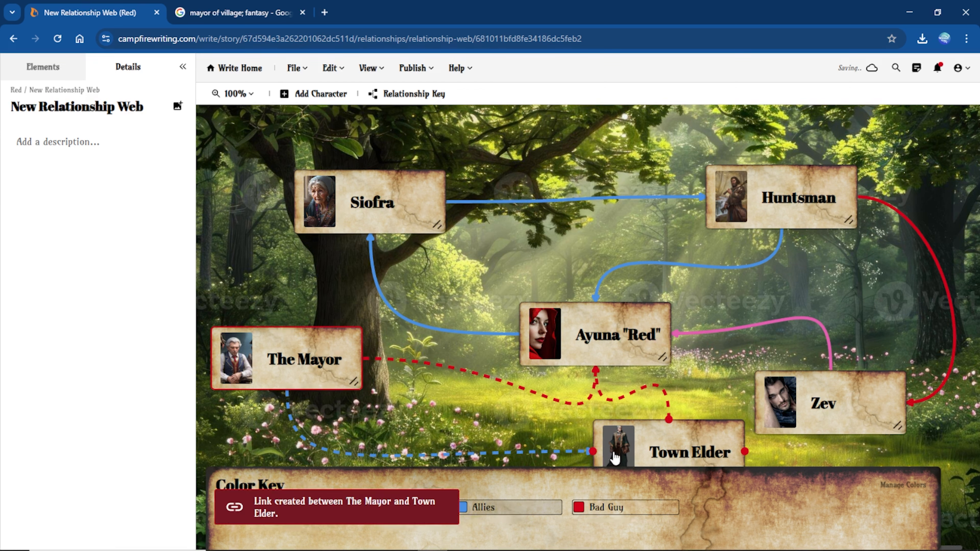
left_click(485, 455)
left_click(485, 450)
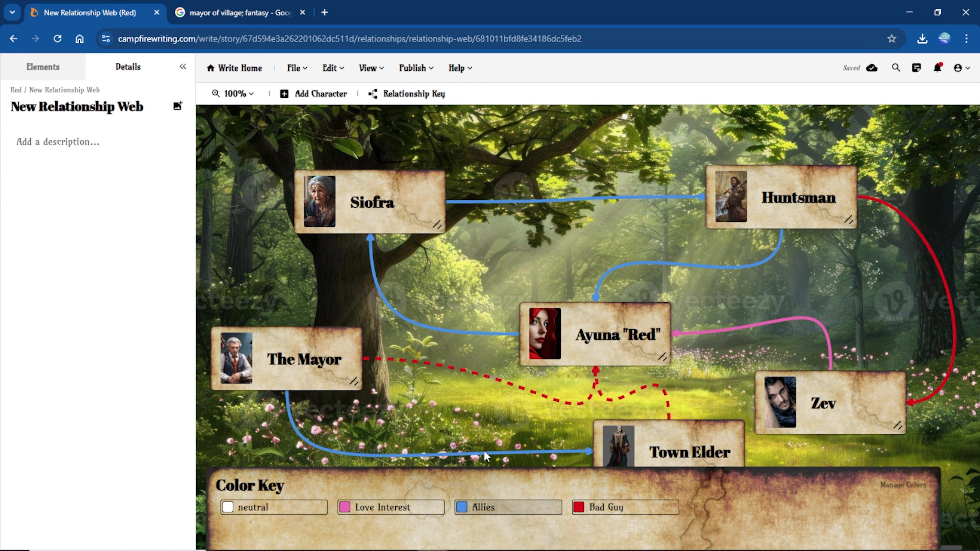
left_click(484, 452)
left_click(490, 494)
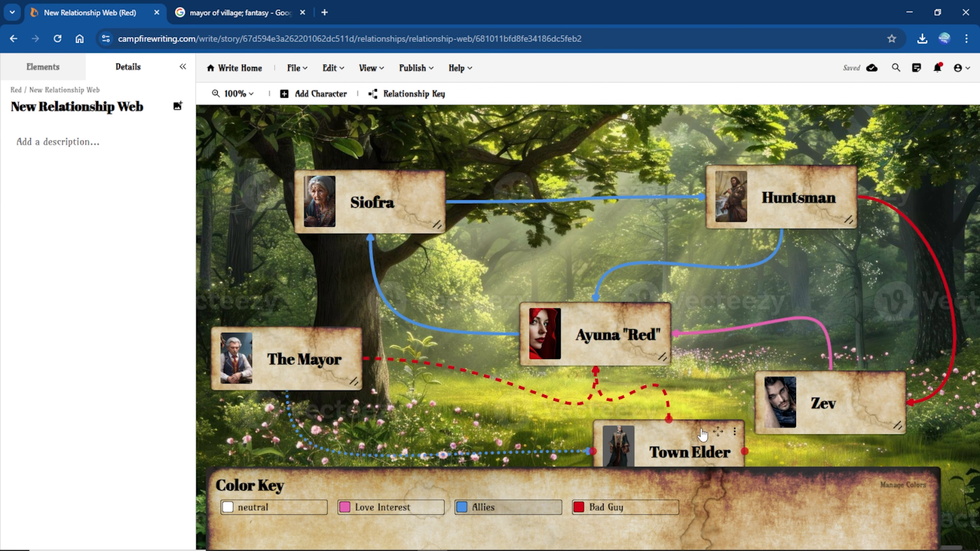
Step: Spread out the web: move Ayuna "Red", Siofra and Town Elder up and left, and Huntsman and Zev up and right
left_click_drag(592, 432, 558, 437)
left_click_drag(602, 347, 582, 303)
left_click_drag(441, 191, 397, 176)
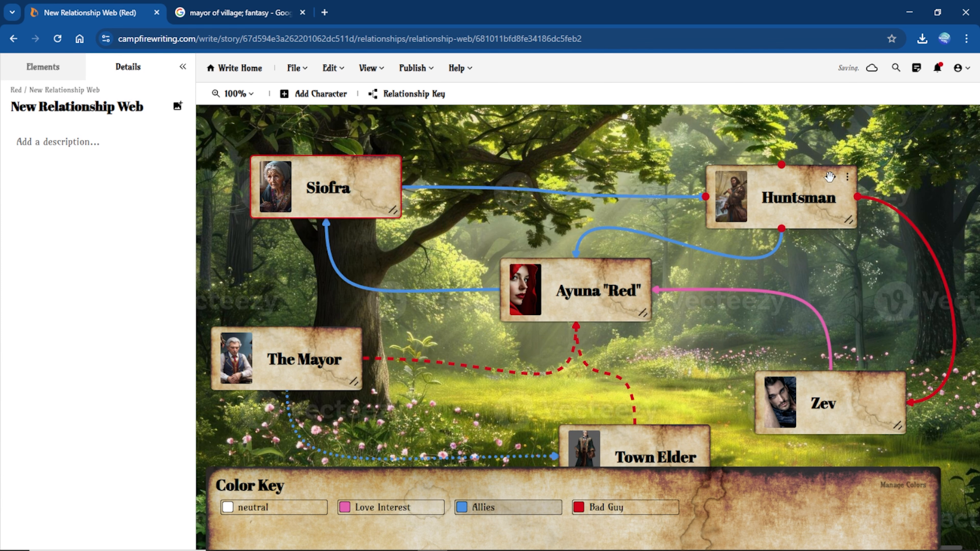
left_click_drag(830, 177, 854, 152)
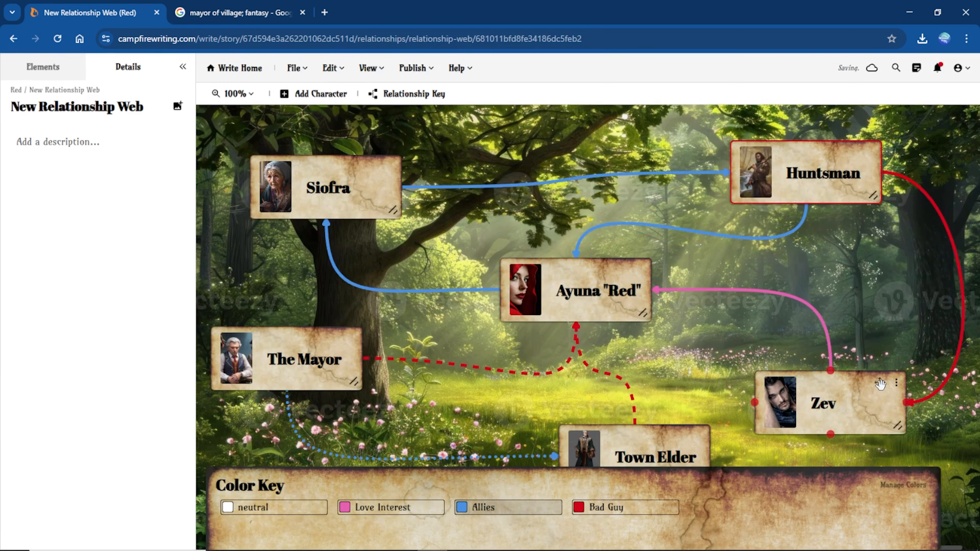
left_click_drag(880, 384, 905, 336)
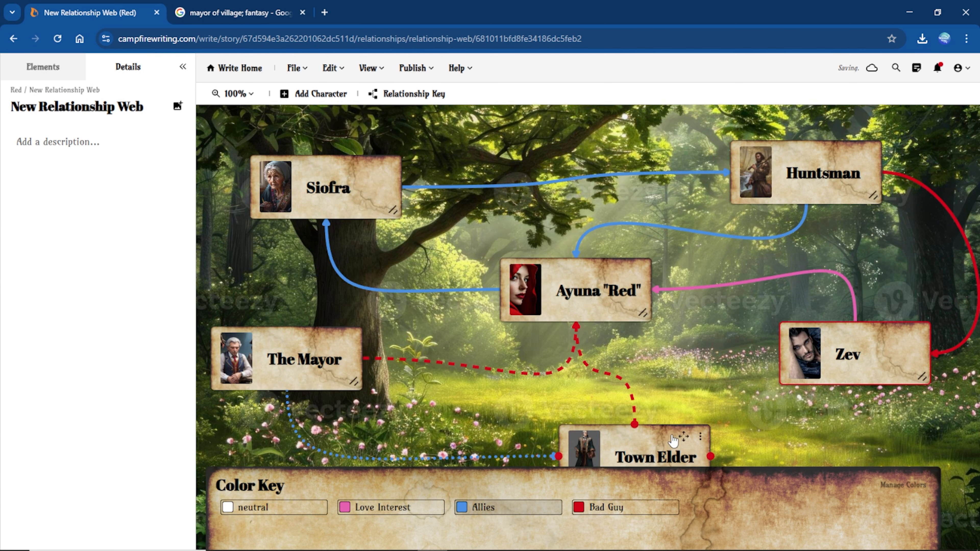
left_click_drag(679, 439, 665, 403)
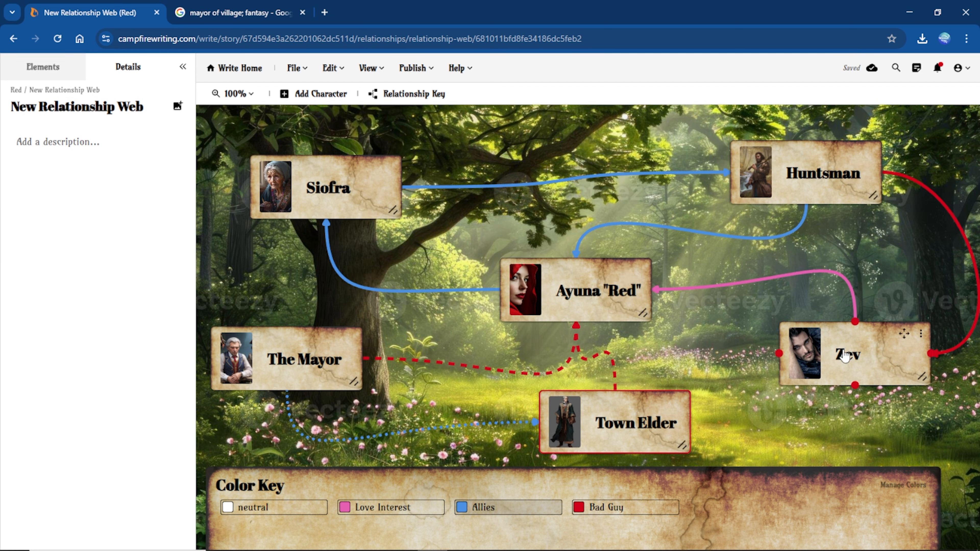
mouse_move(873, 179)
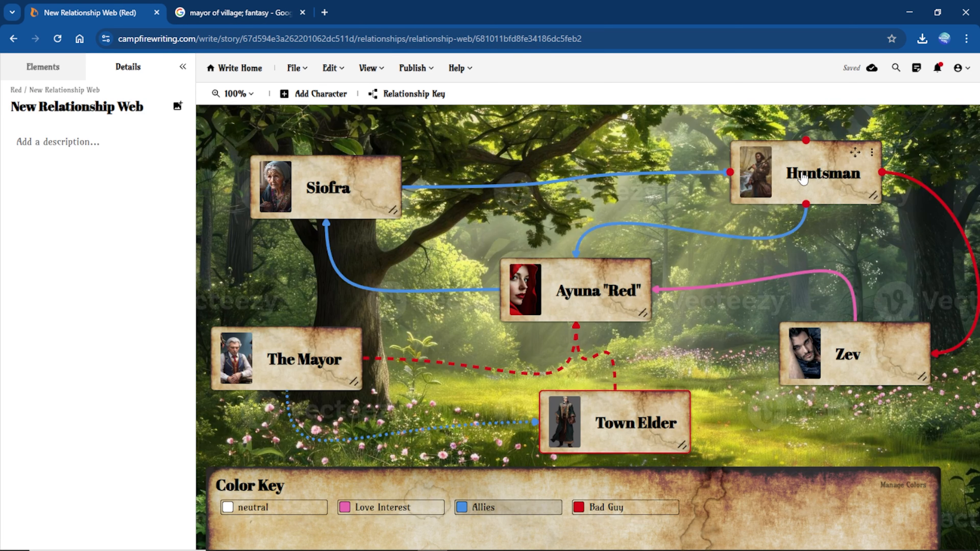
mouse_move(361, 187)
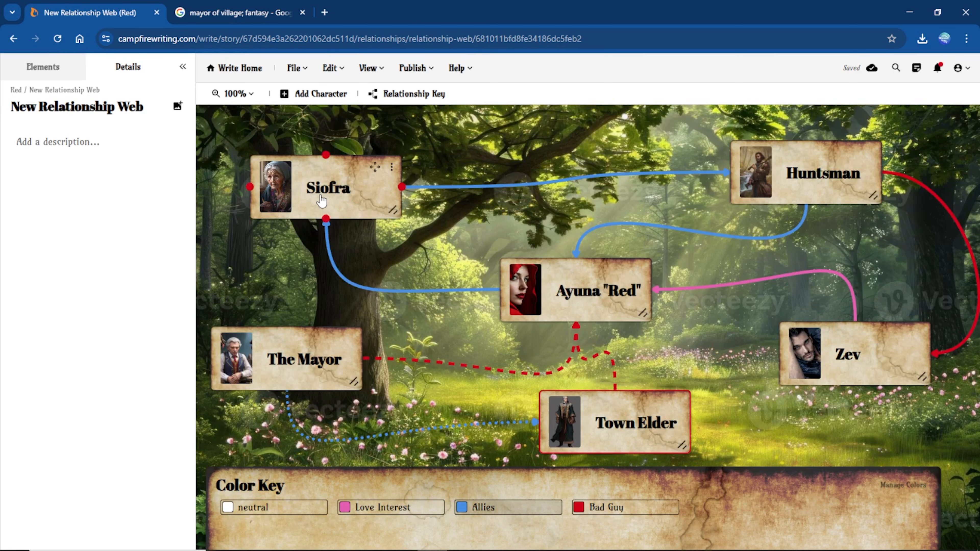
mouse_move(542, 292)
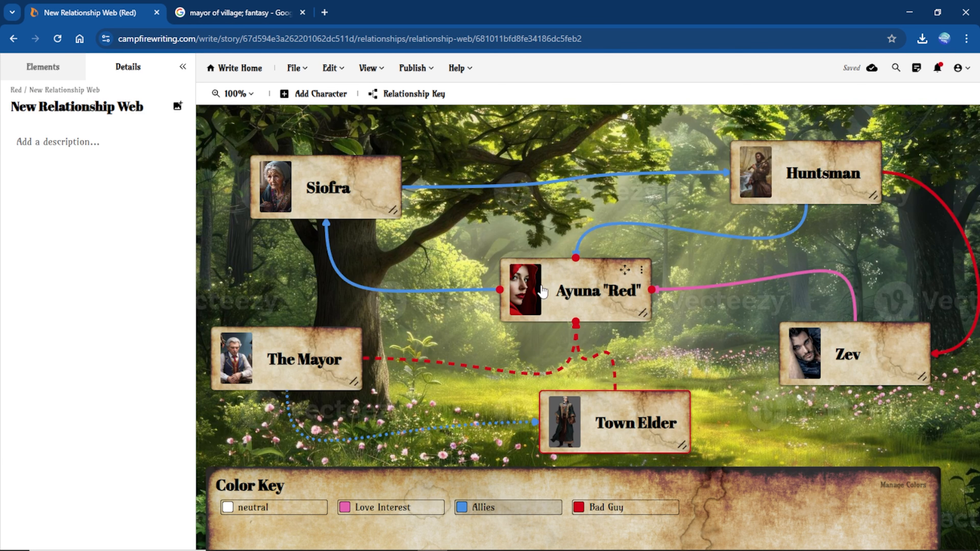
mouse_move(314, 362)
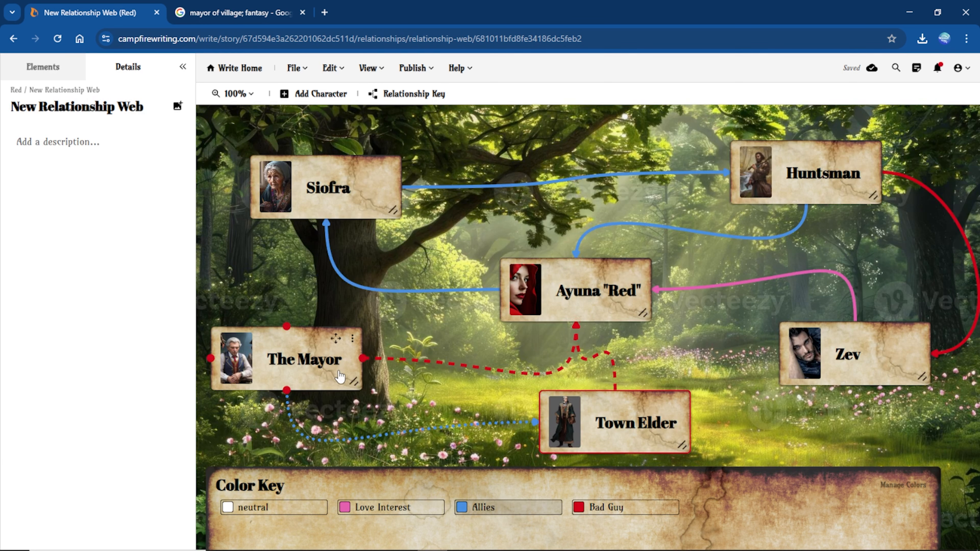
mouse_move(585, 324)
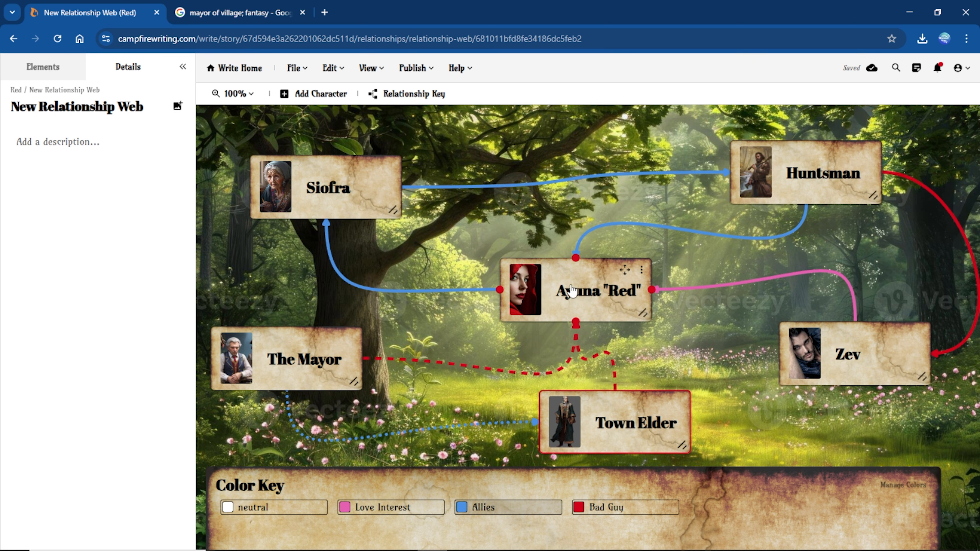
mouse_move(329, 214)
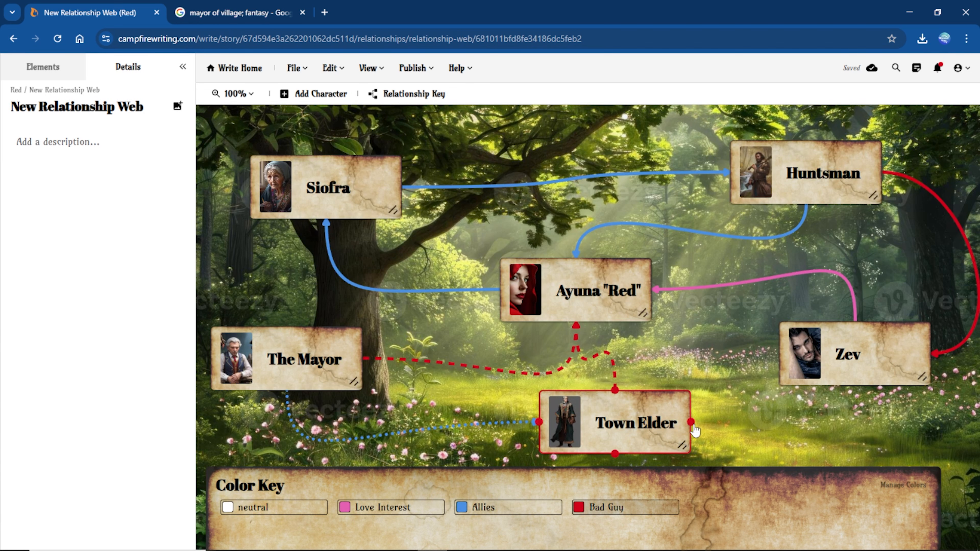
Step: Link Zev to both Town Elder and The Mayor with the Bad Guy color, using solid lines
mouse_move(693, 422)
left_mouse_down()
mouse_move(789, 421)
mouse_move(868, 388)
mouse_move(854, 387)
mouse_move(787, 439)
mouse_move(700, 426)
left_mouse_up()
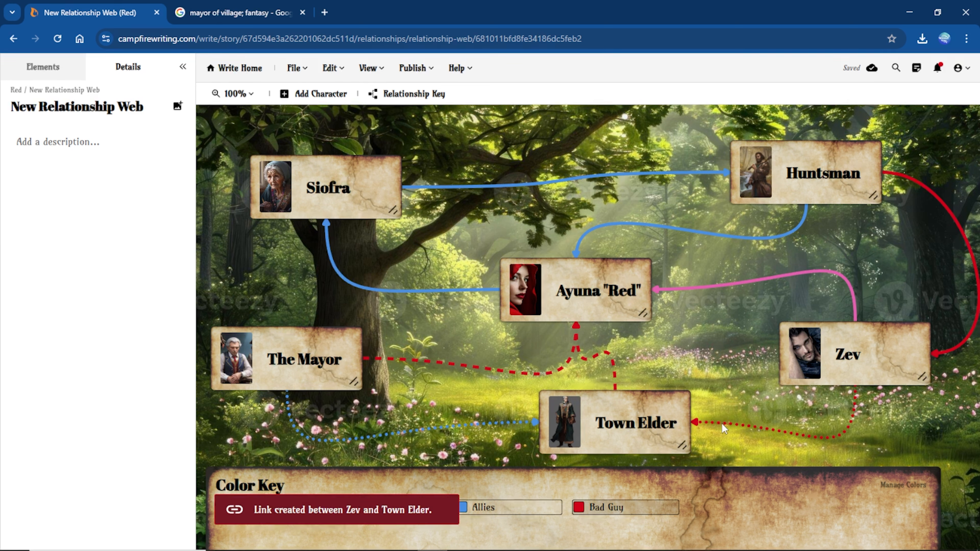
left_click(774, 429)
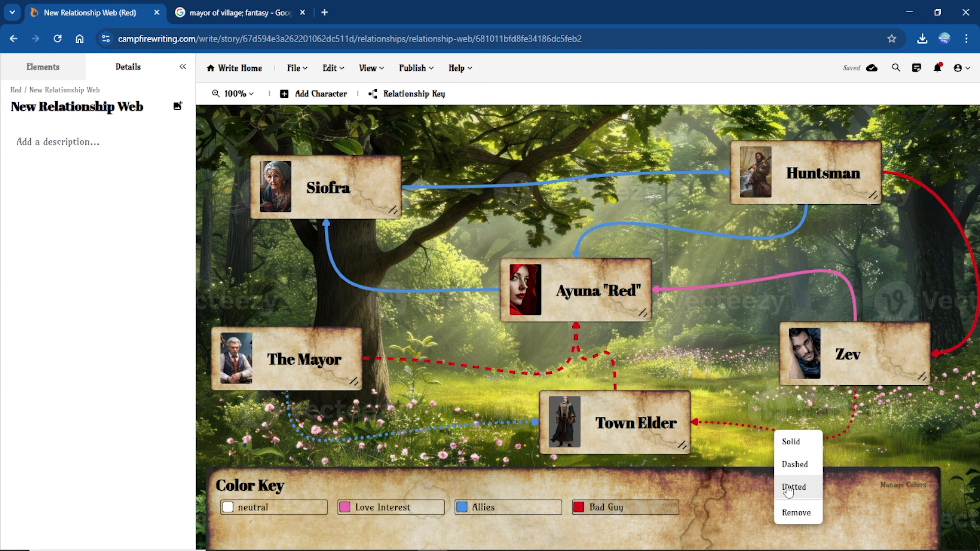
left_click(791, 444)
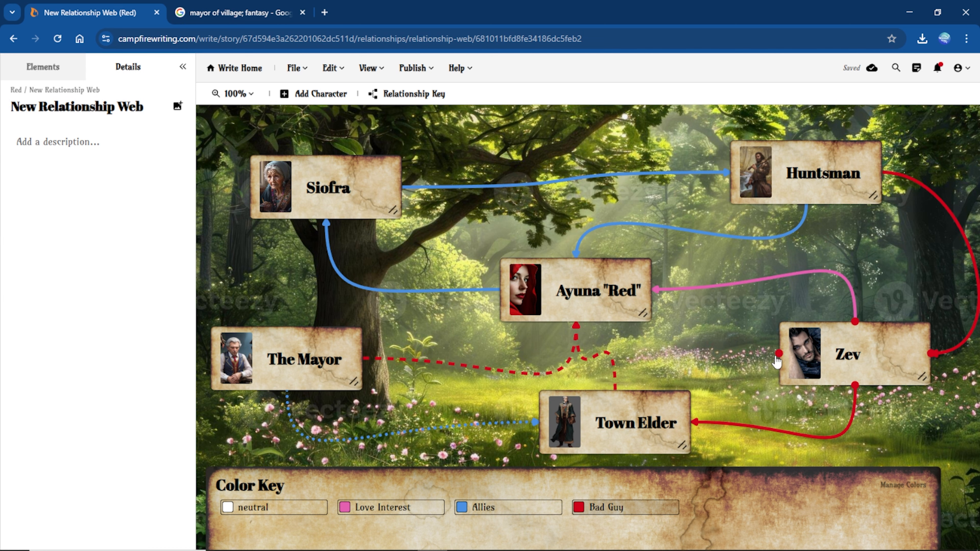
left_click_drag(777, 357, 287, 329)
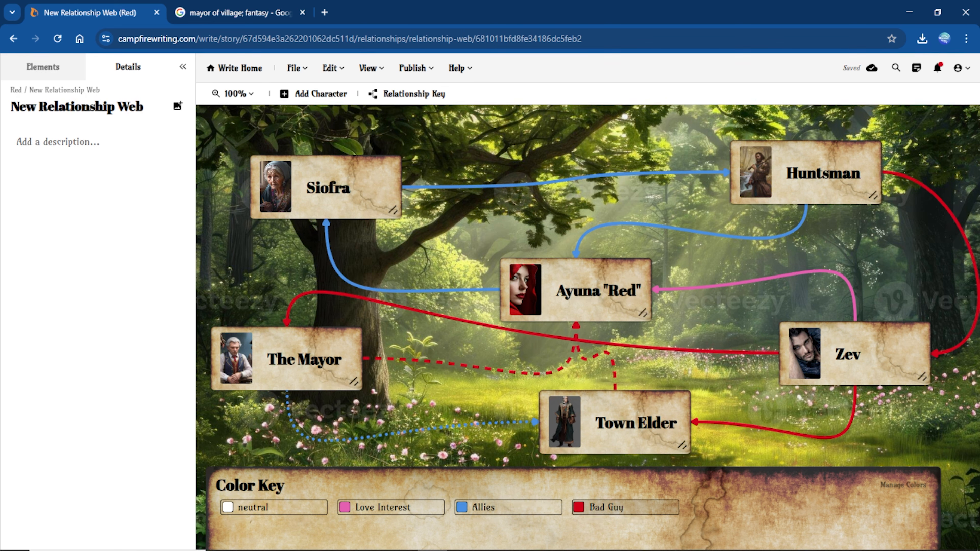
Step: Hide the relationship web's Color Key and show the Red story's list of elements
left_click(904, 485)
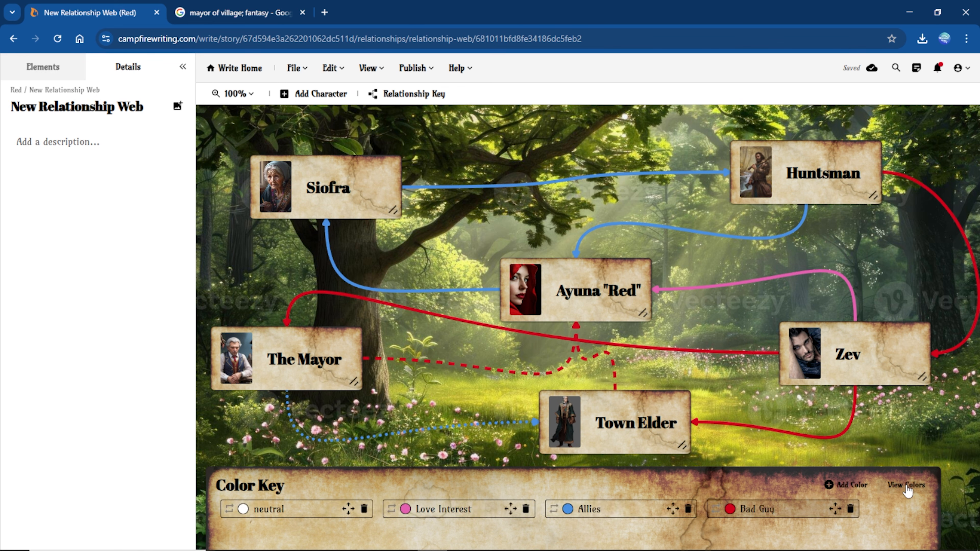
left_click(906, 487)
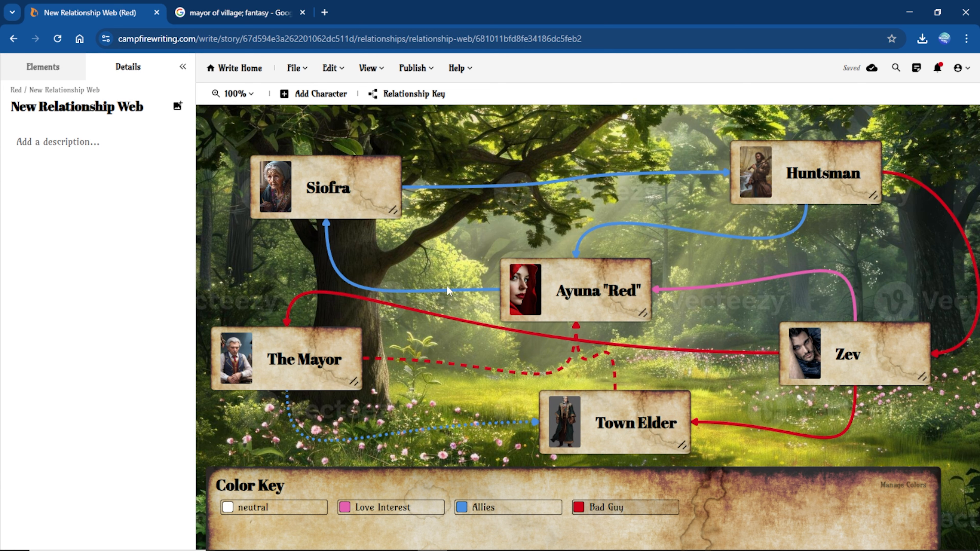
left_click(420, 95)
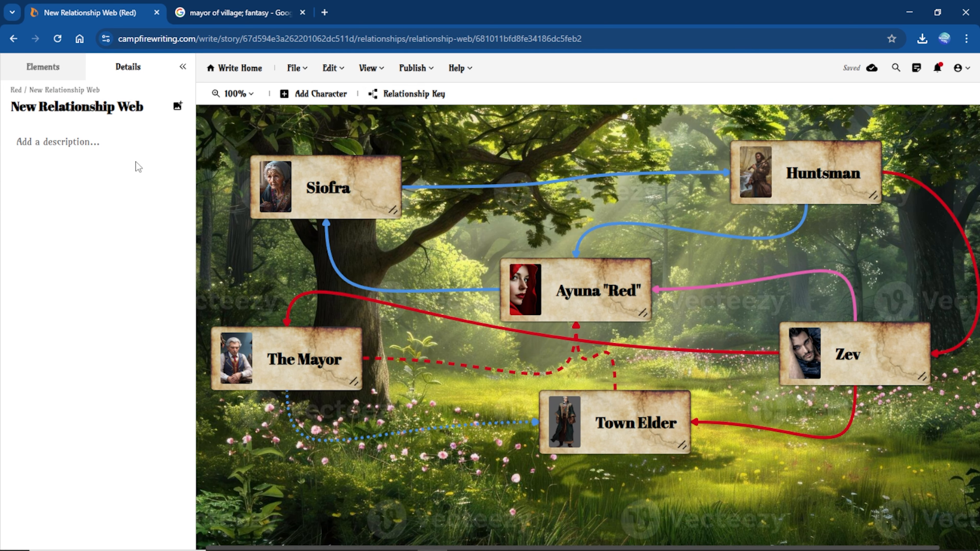
left_click(56, 72)
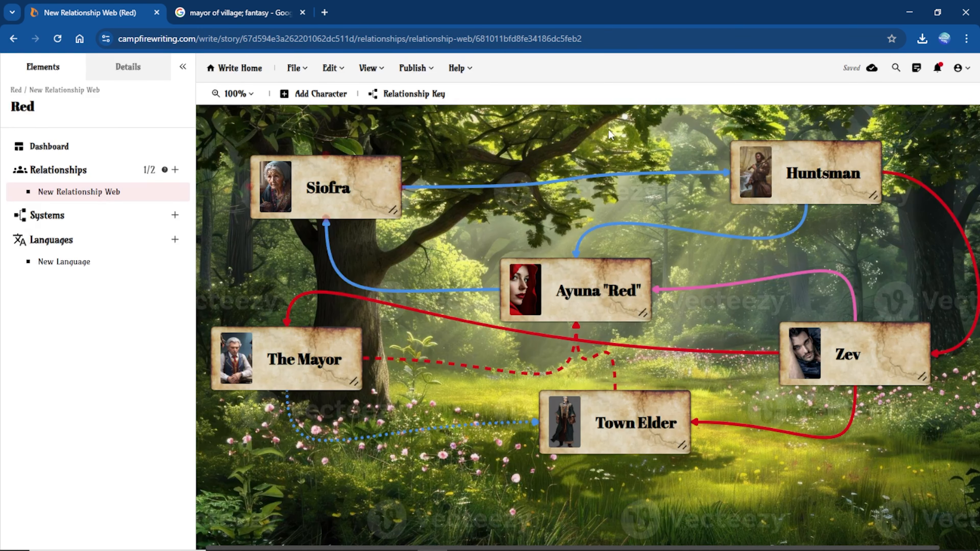